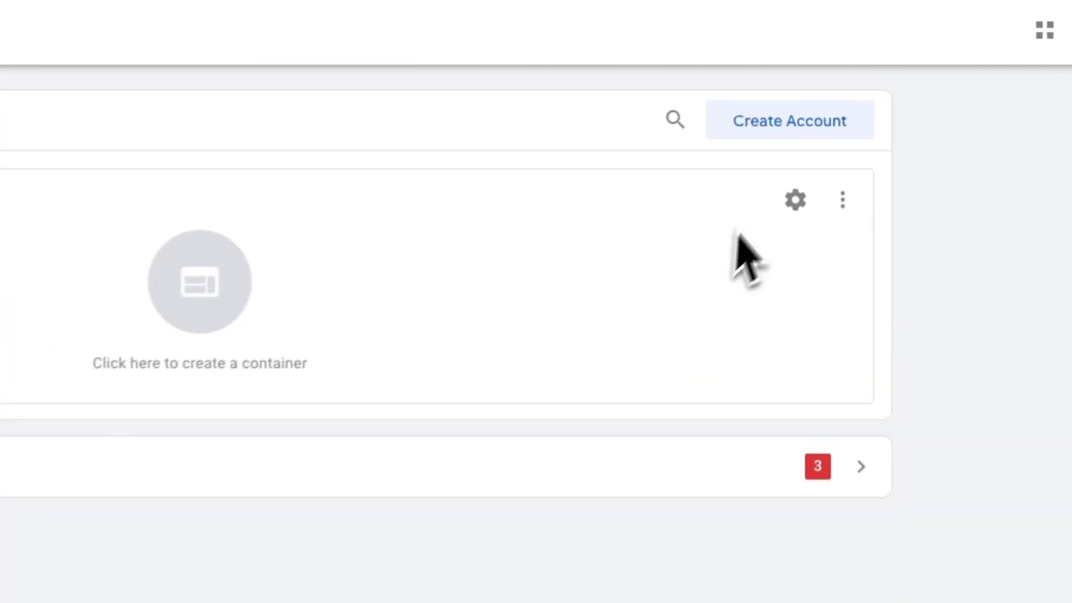
Create the Creator's Toolbox account (United States) with a Web container named creatorstoolbox.co.
{"action": "left_click", "coordinate": [793, 124]}
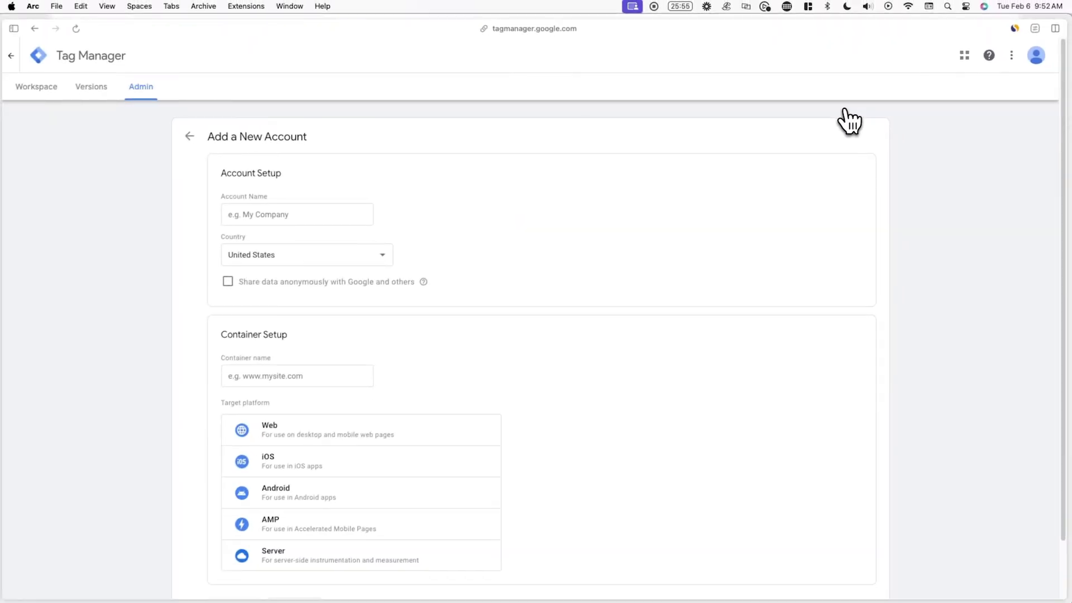
{"action": "left_click", "coordinate": [364, 216]}
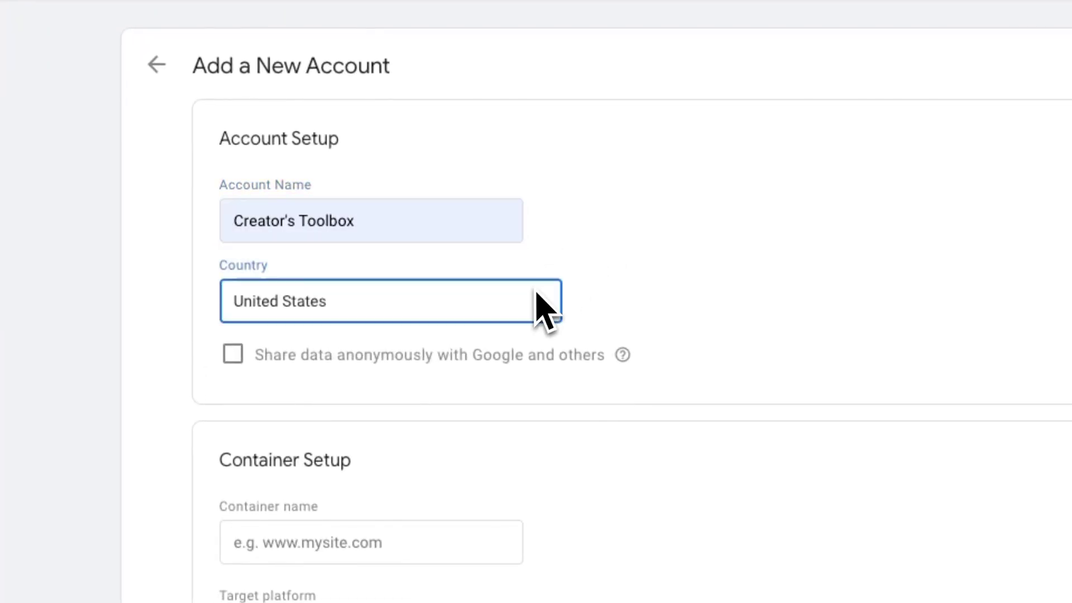
{"action": "left_click", "coordinate": [534, 291]}
{"action": "scroll", "coordinate": [535, 295], "scroll_direction": "up", "scroll_amount": 15}
{"action": "key", "text": "Escape"}
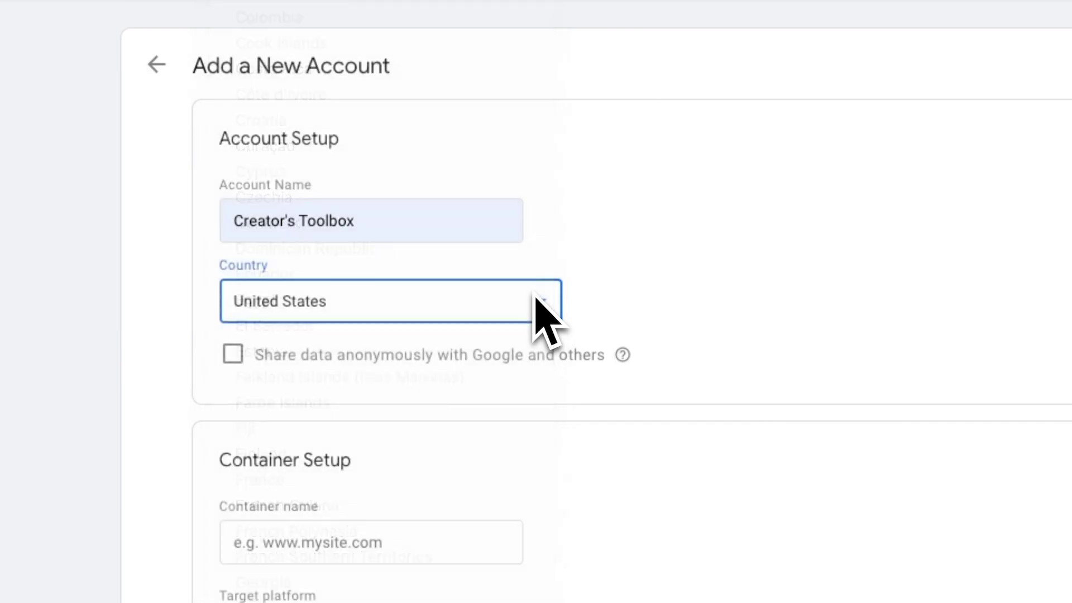
{"action": "left_click", "coordinate": [408, 542]}
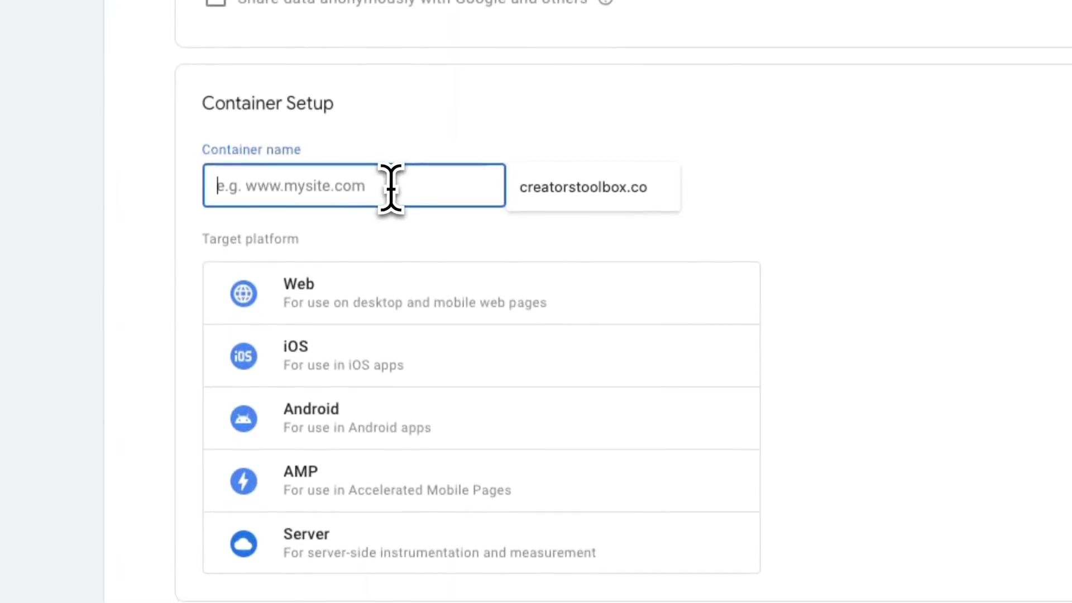
{"action": "key", "text": "Down"}
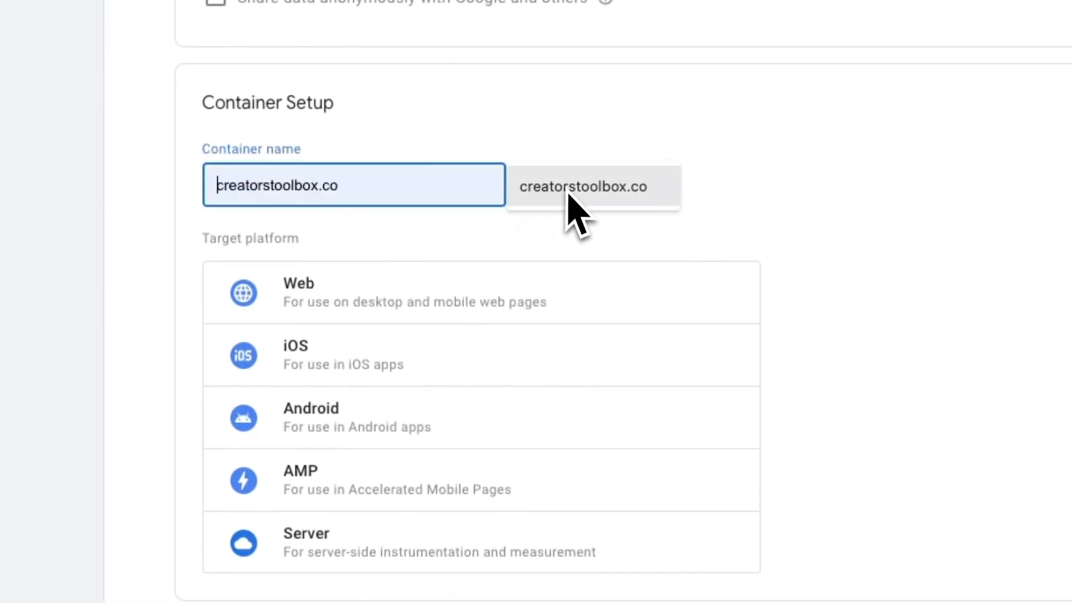
{"action": "left_click", "coordinate": [522, 310]}
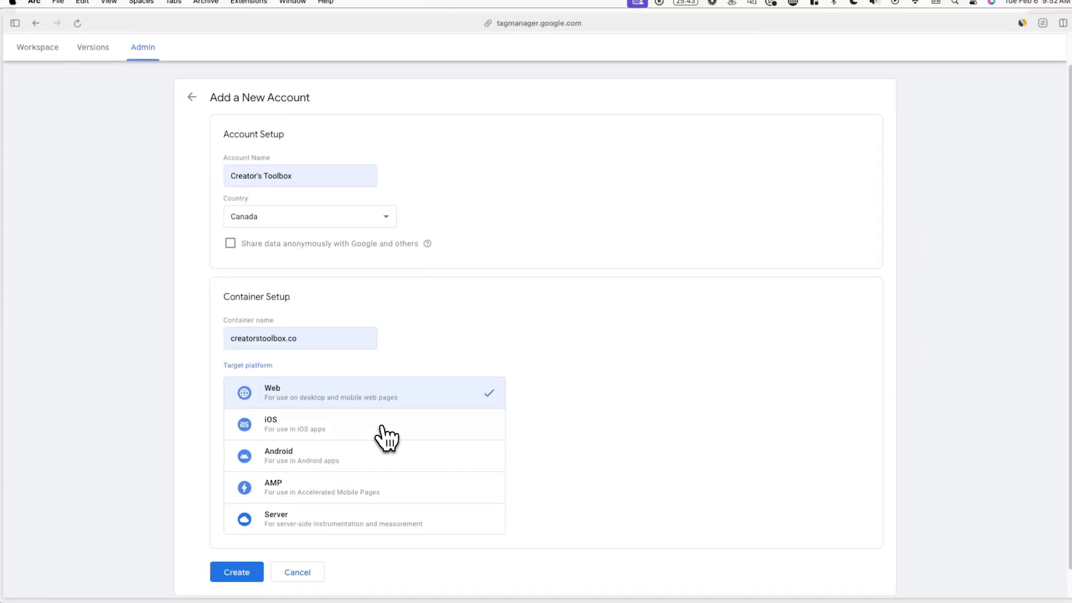
{"action": "left_click", "coordinate": [238, 575]}
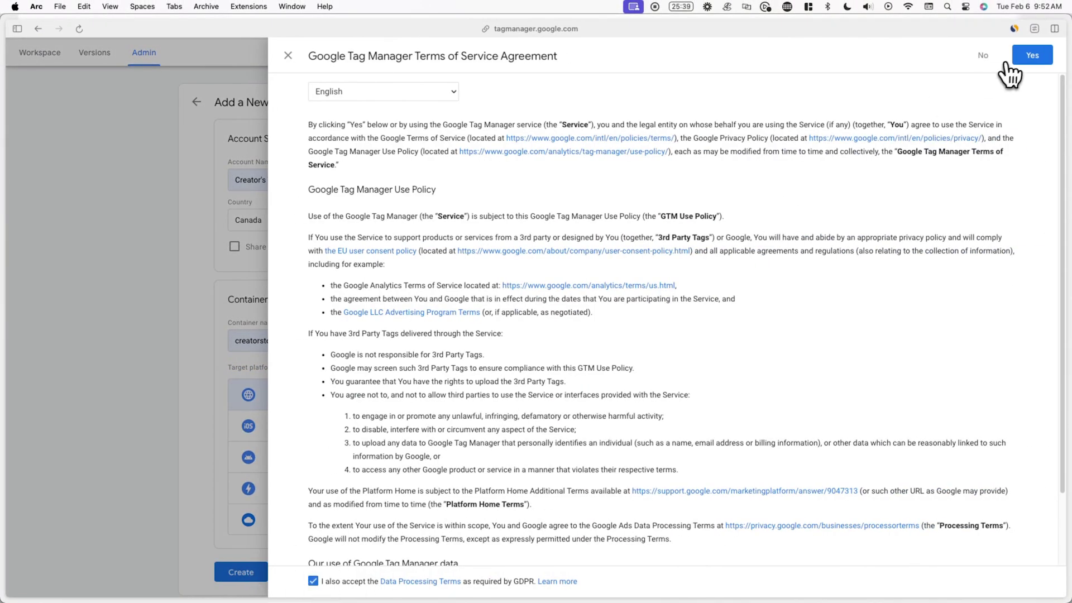
Accept the terms, close the installation code dialog, and copy the GTM container ID.
{"action": "left_click", "coordinate": [1008, 63]}
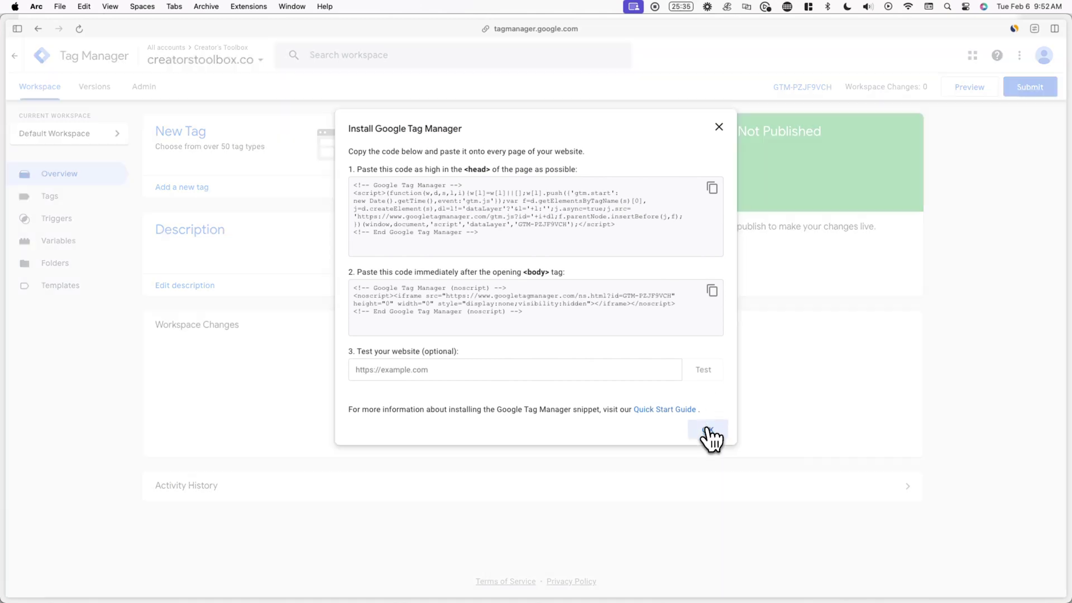
{"action": "left_click", "coordinate": [710, 438]}
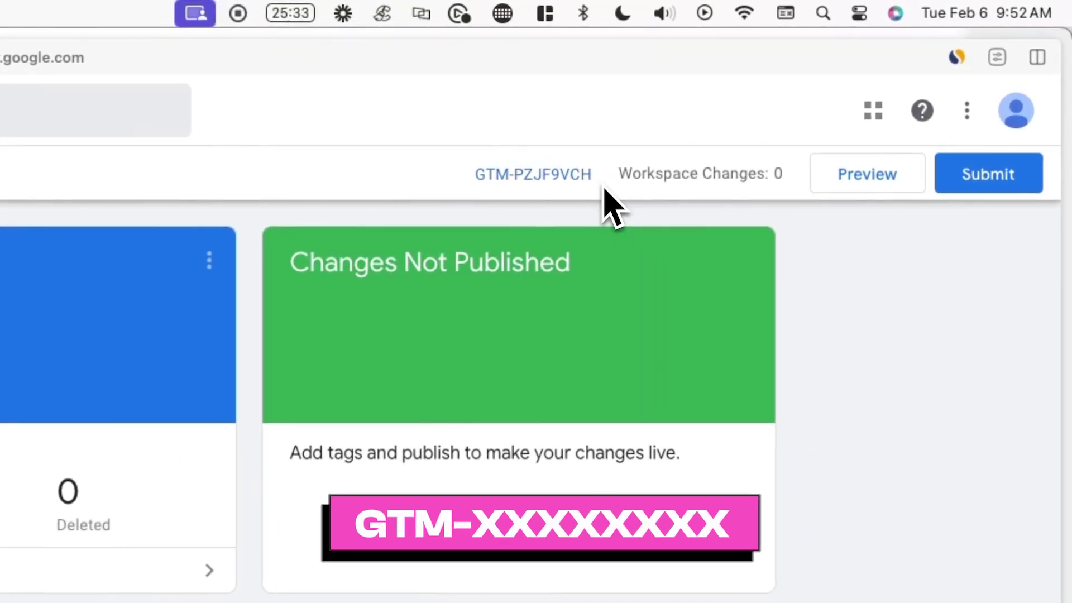
{"action": "right_click", "coordinate": [546, 175]}
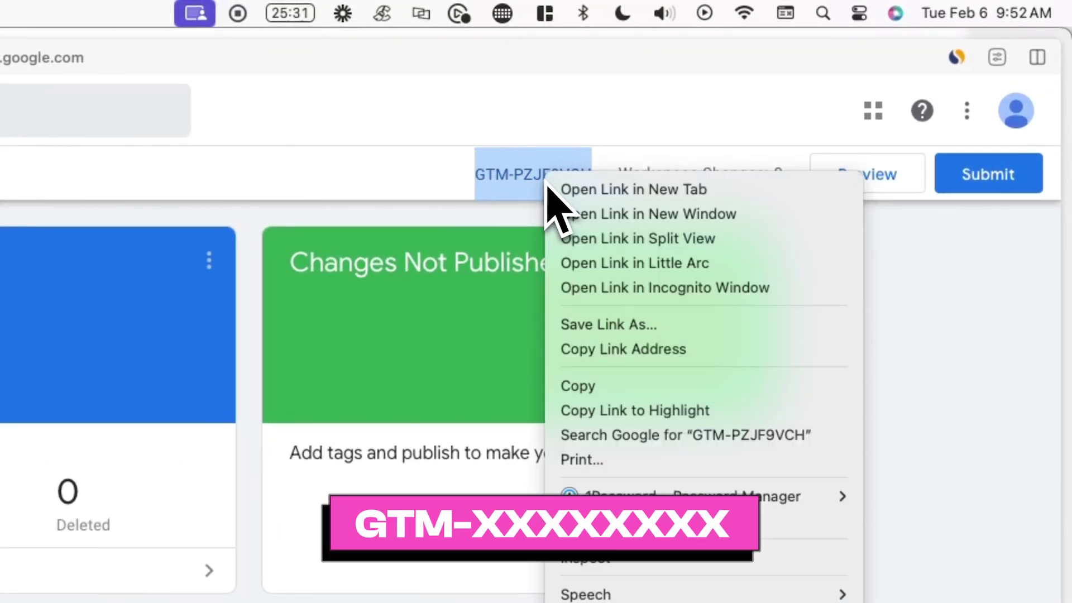
{"action": "left_click", "coordinate": [608, 393]}
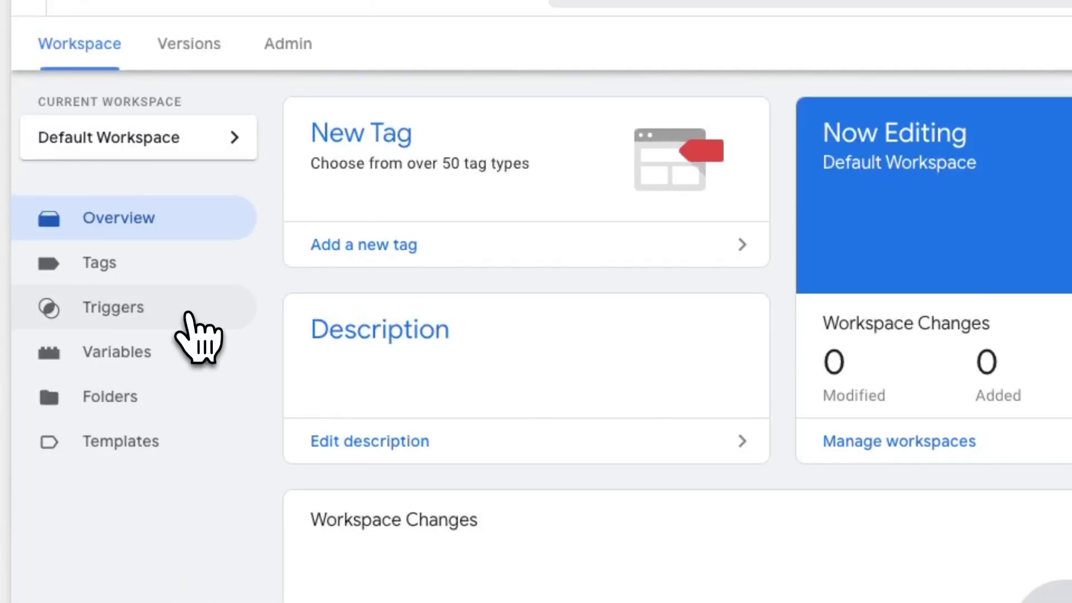
Add a Custom Event trigger named 'Subscriber sign-up' with event name signedUp.
{"action": "left_click", "coordinate": [195, 332]}
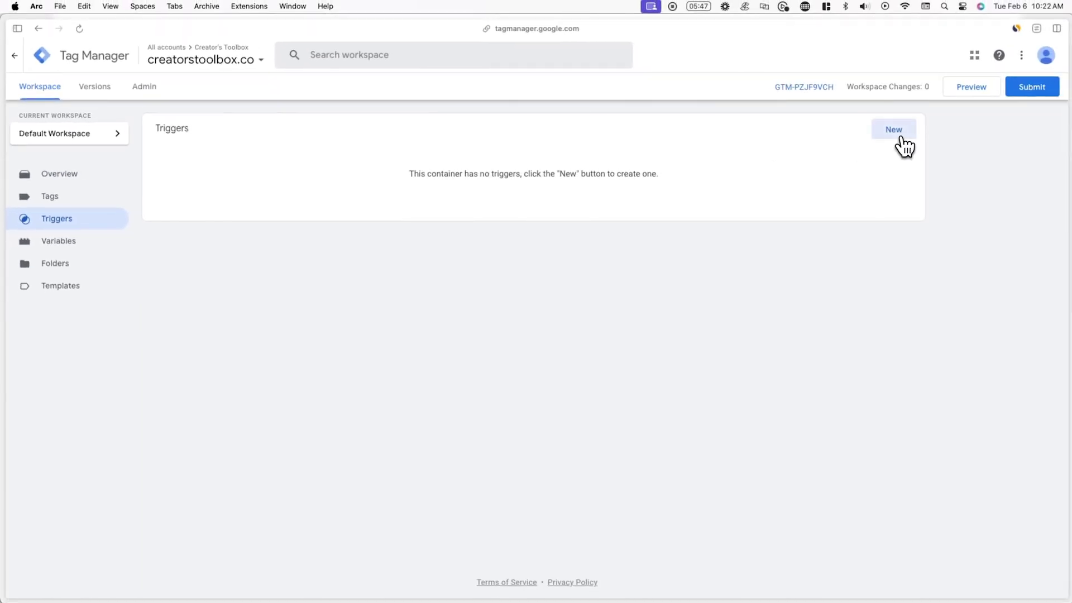
{"action": "left_click", "coordinate": [900, 140]}
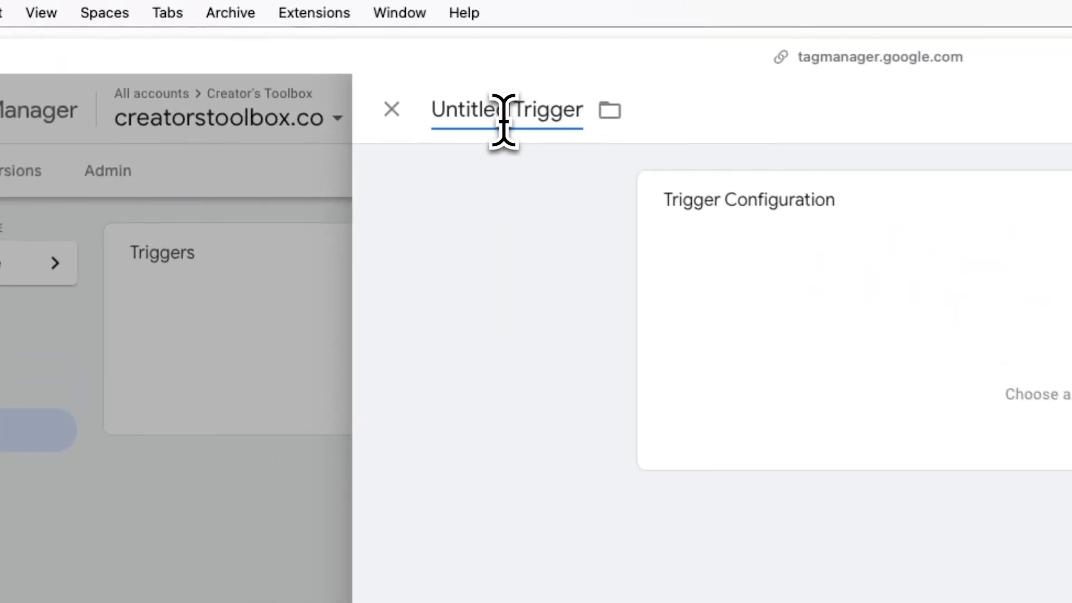
{"action": "left_click", "coordinate": [345, 58]}
{"action": "type", "text": "Subscriber sign-u"}
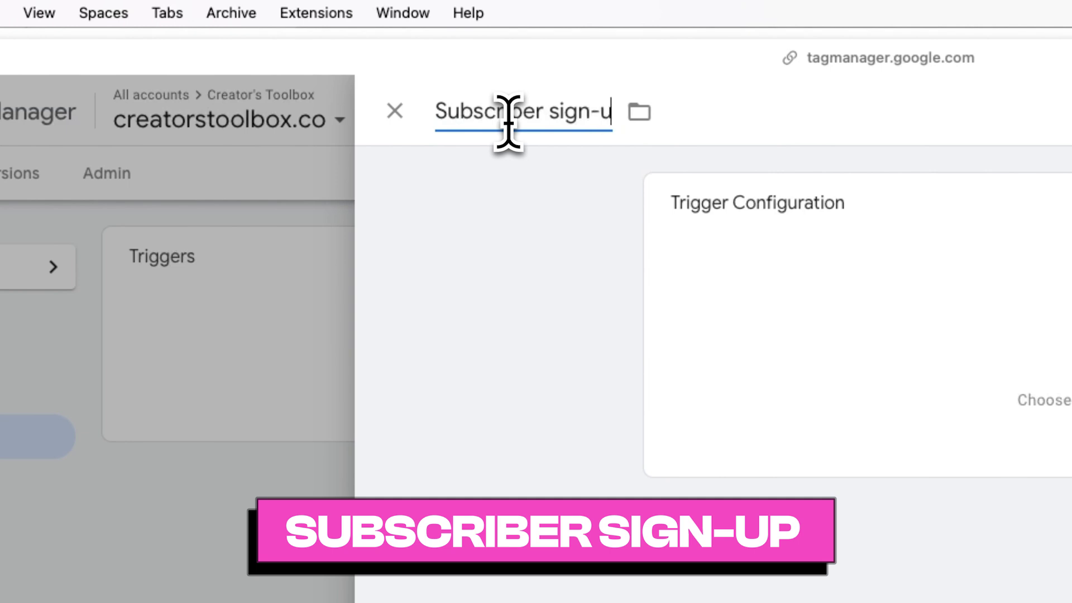
{"action": "type", "text": "p"}
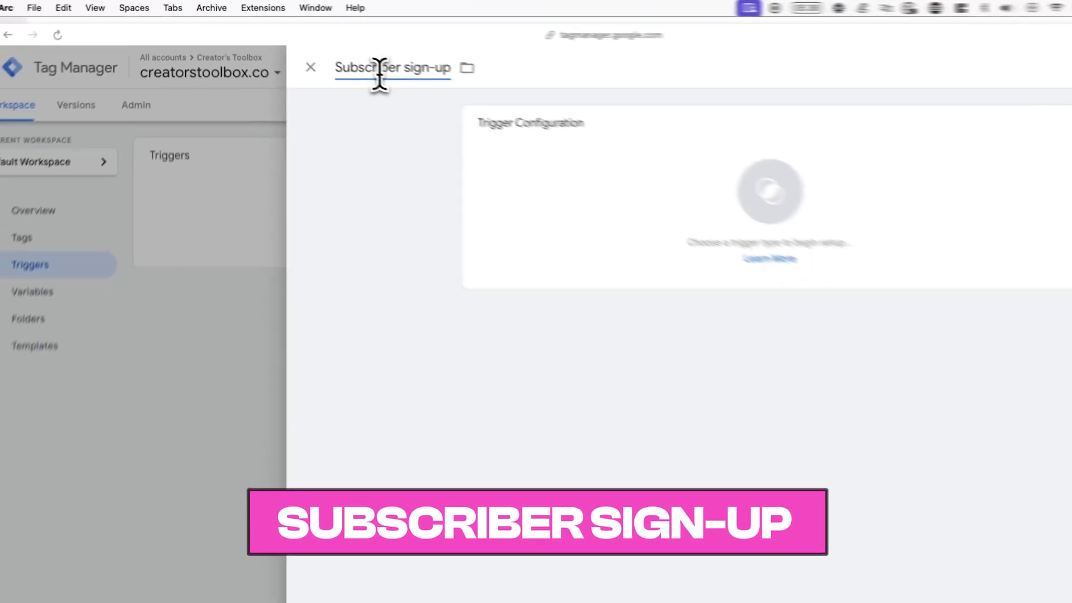
{"action": "left_click", "coordinate": [715, 134]}
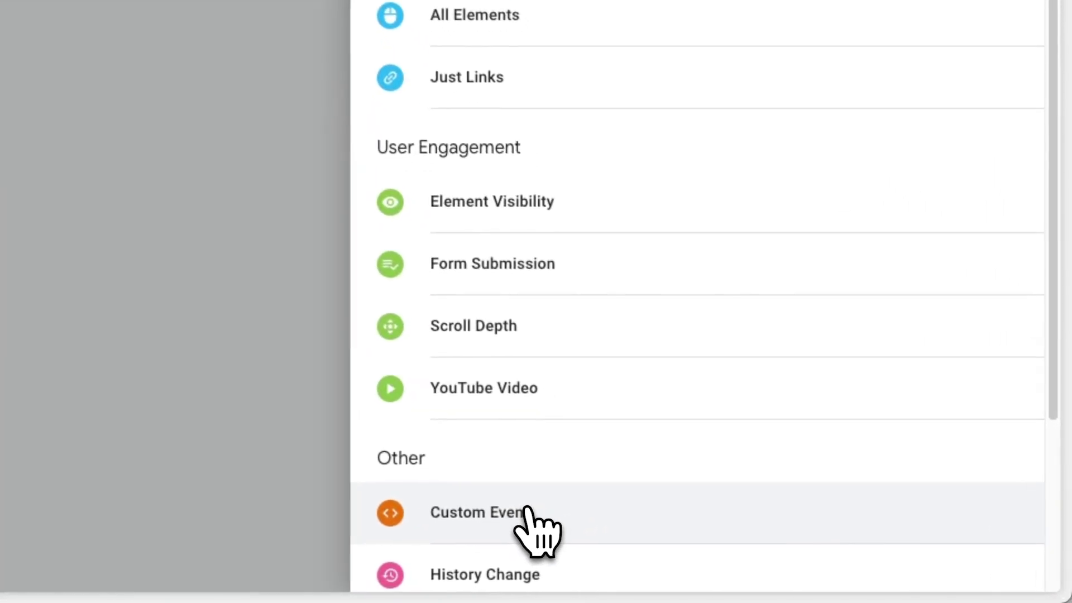
{"action": "left_click", "coordinate": [525, 509]}
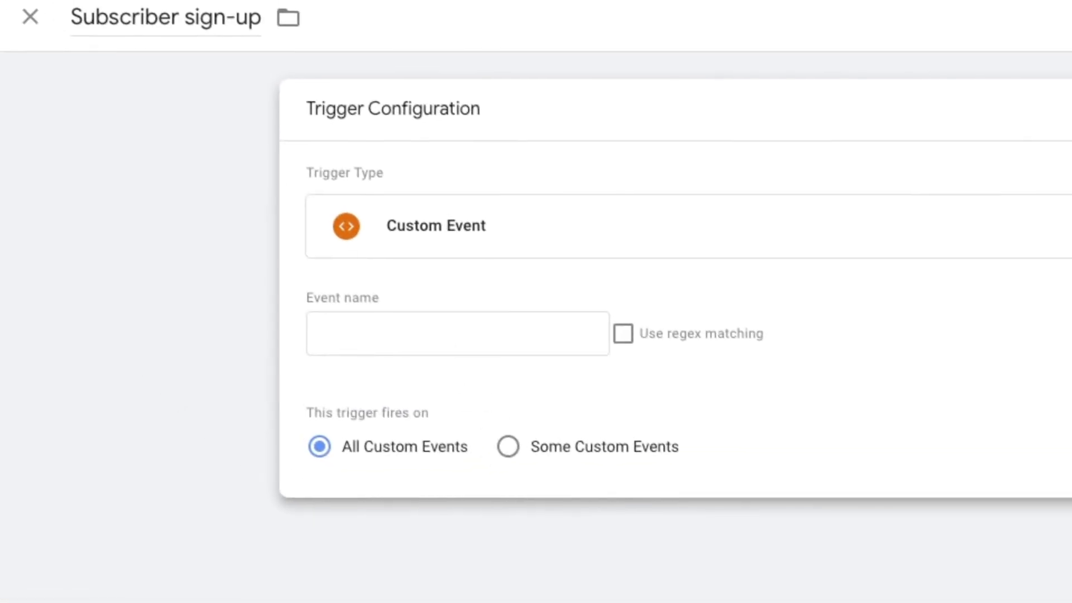
{"action": "left_click", "coordinate": [471, 349]}
{"action": "type", "text": "signedUp"}
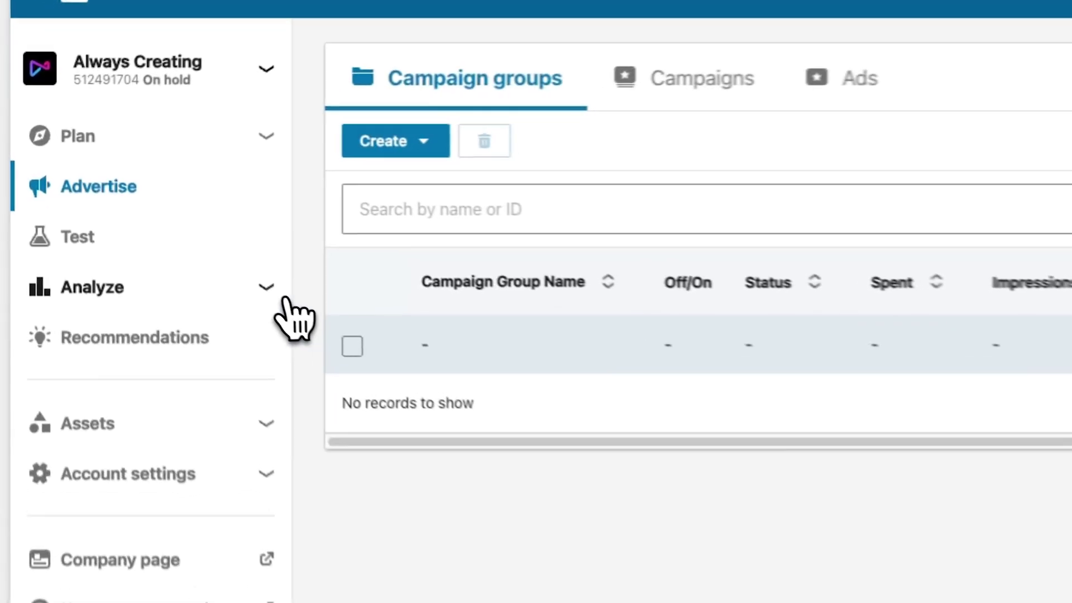
Create an Insight Tag data source, accept its agreement, and show the tag-manager install details.
{"action": "left_click", "coordinate": [144, 216]}
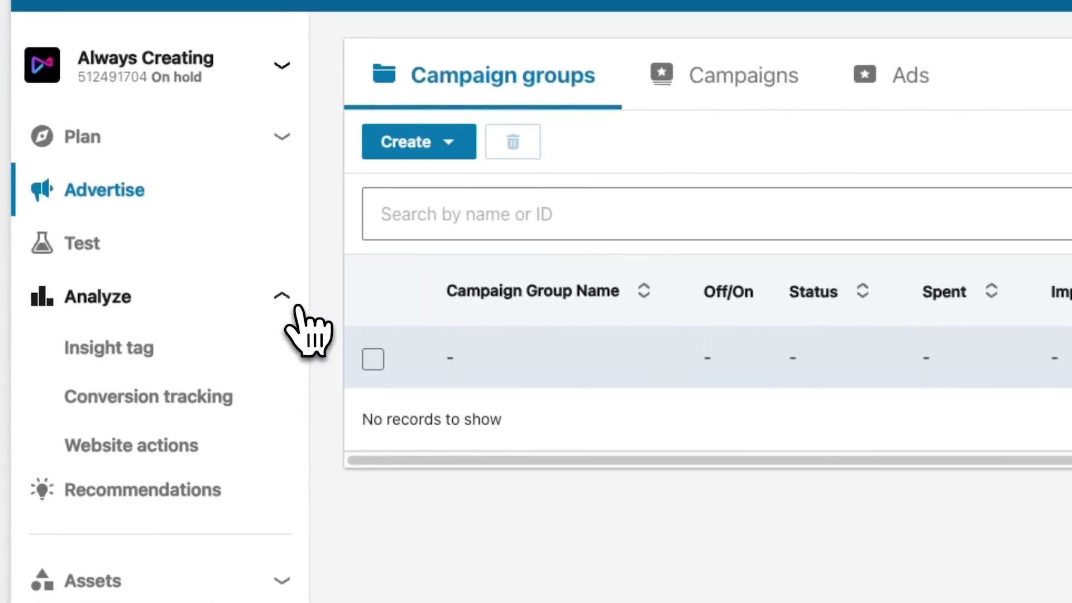
{"action": "left_click", "coordinate": [278, 398]}
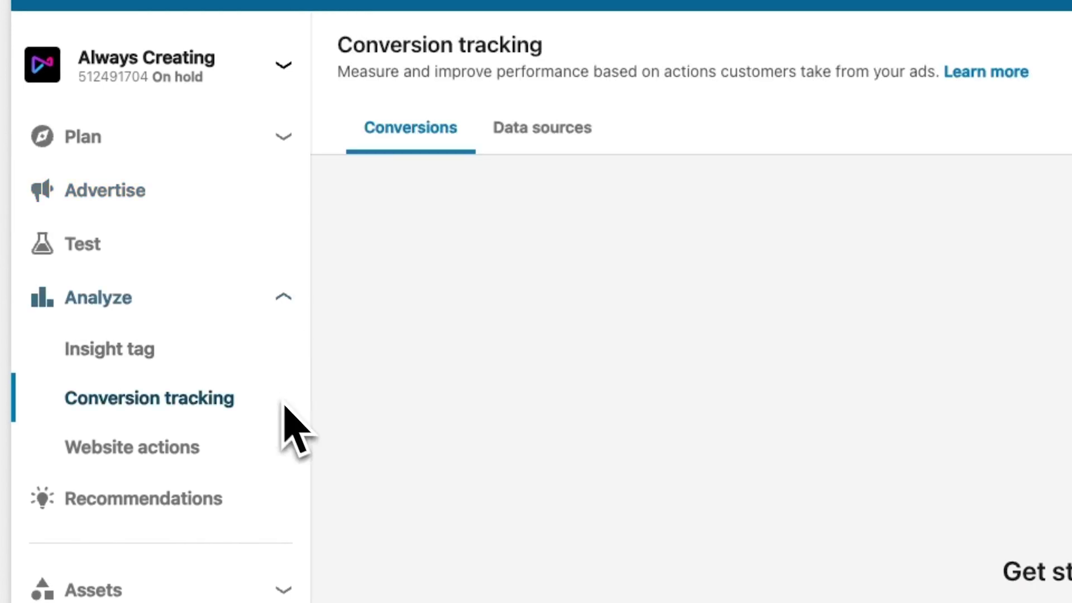
{"action": "left_click", "coordinate": [542, 146]}
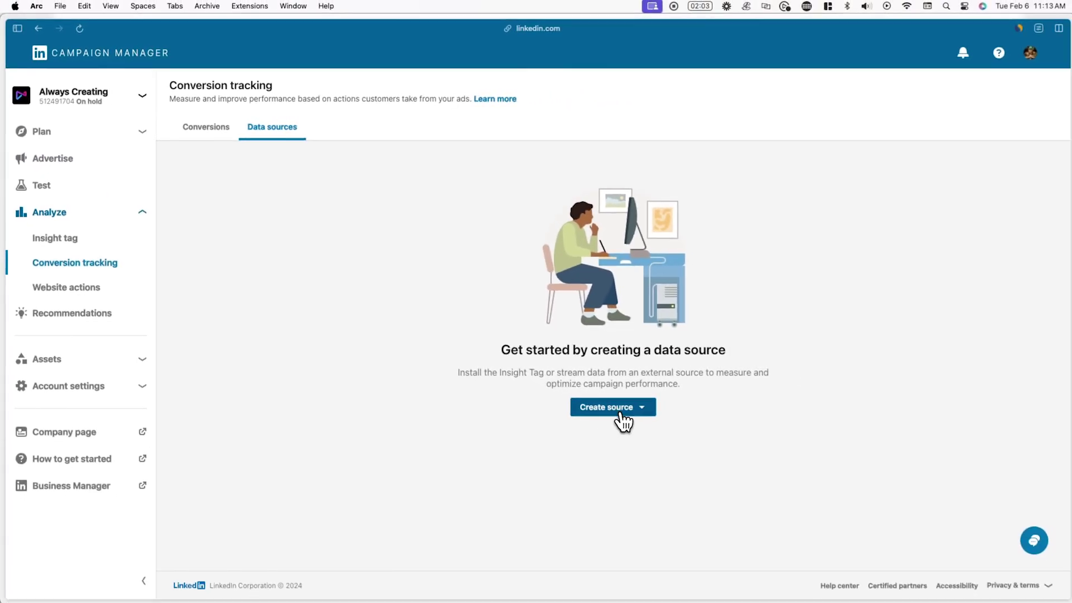
{"action": "left_click", "coordinate": [628, 418]}
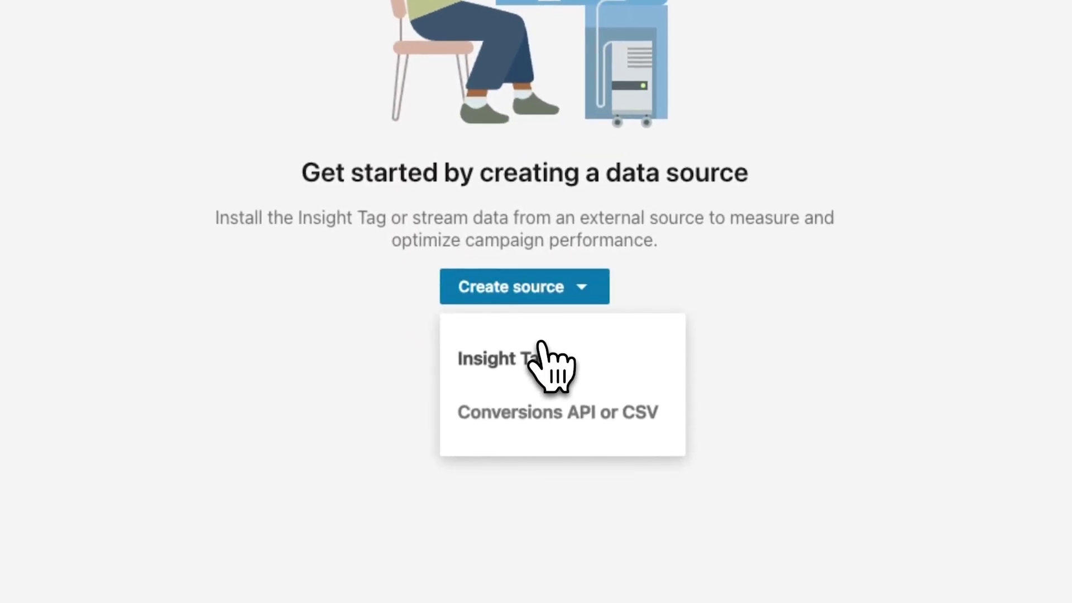
{"action": "left_click", "coordinate": [540, 343]}
{"action": "left_click", "coordinate": [534, 260]}
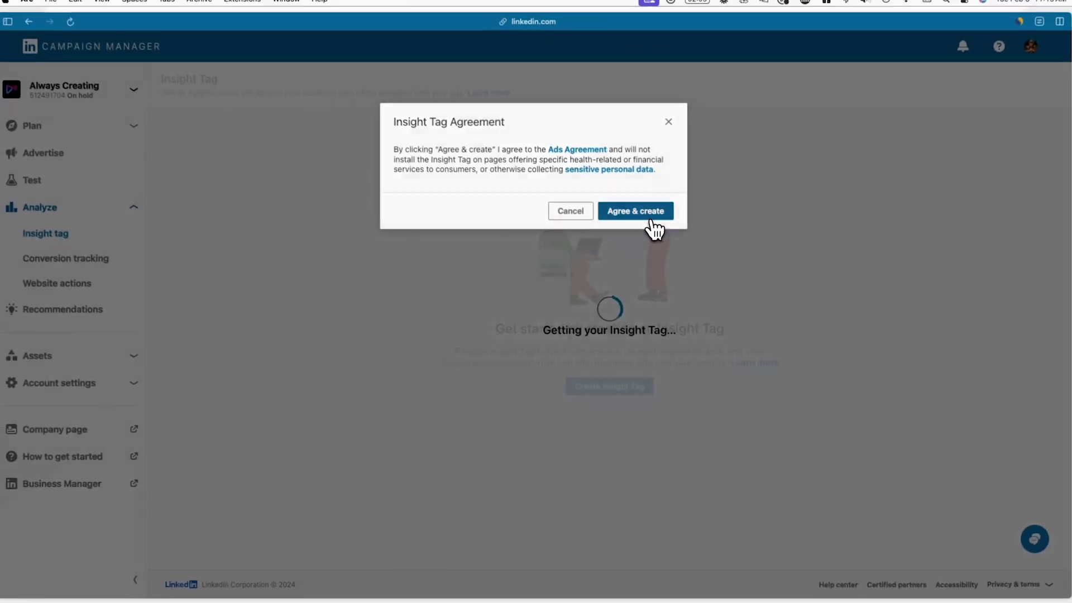
{"action": "left_click", "coordinate": [651, 223]}
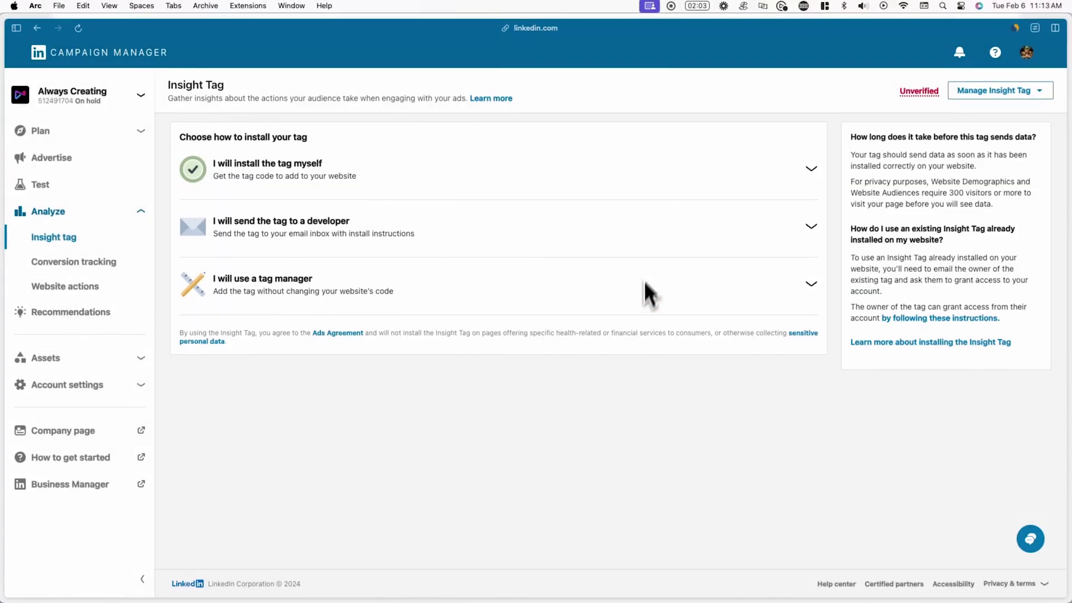
{"action": "left_click", "coordinate": [809, 285]}
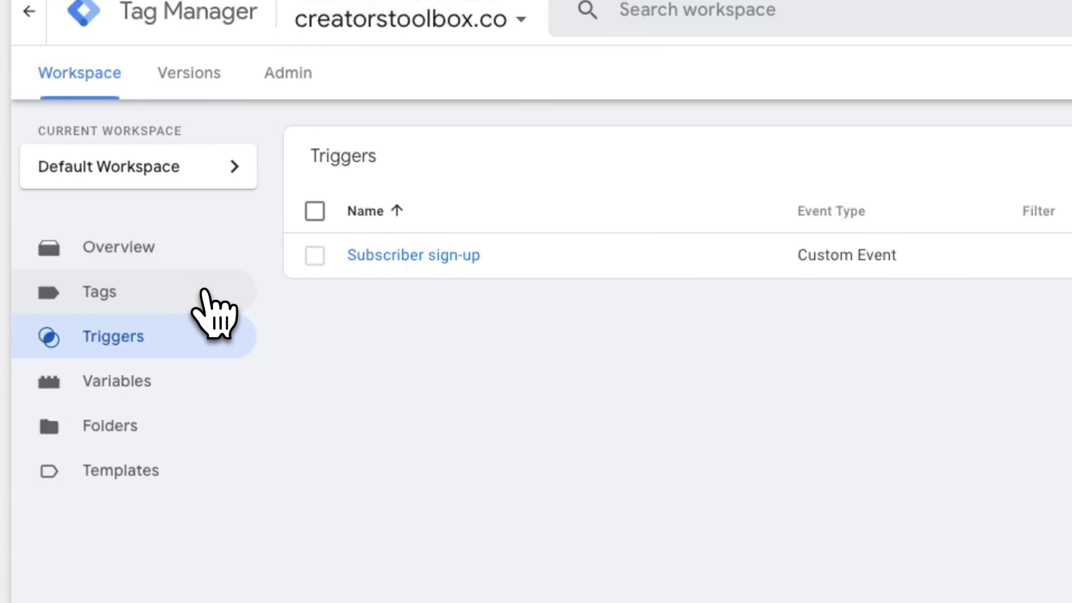
Start a new tag named 'LinkedIn Insight Tag'.
{"action": "left_click", "coordinate": [204, 291]}
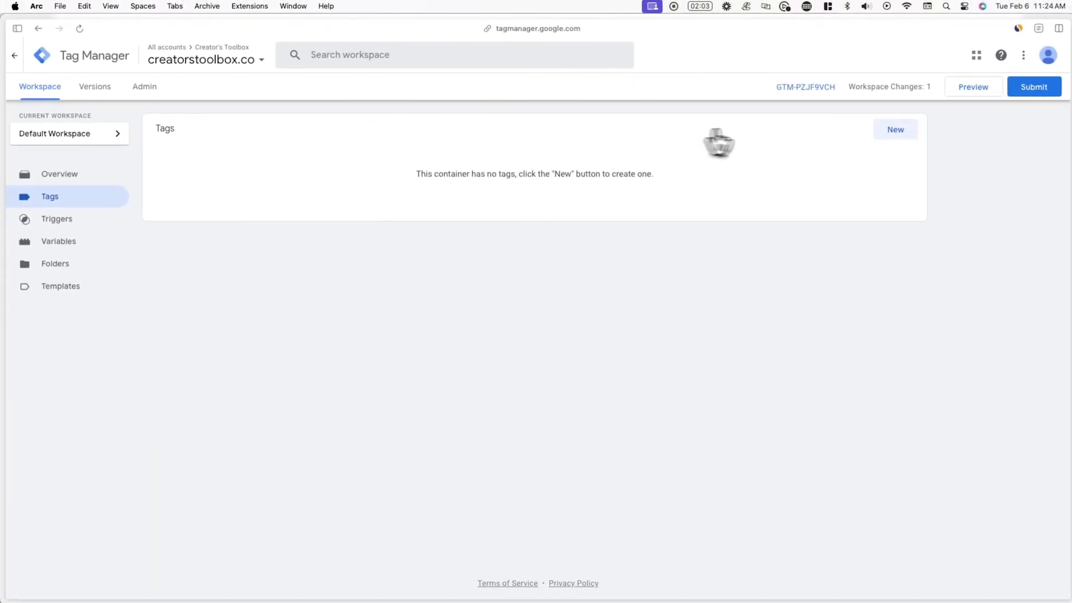
{"action": "left_click", "coordinate": [882, 133]}
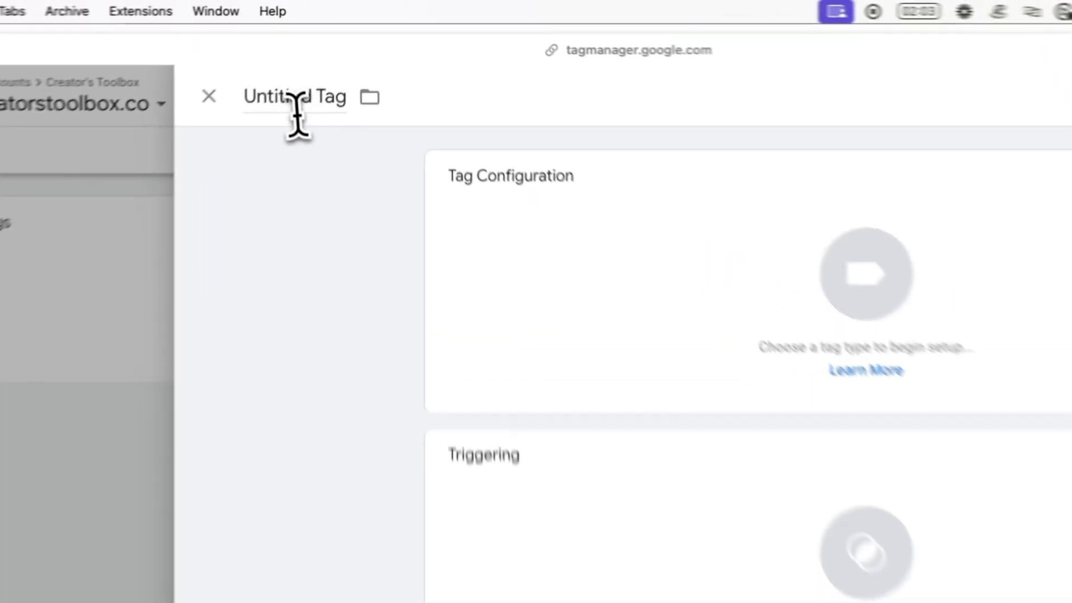
{"action": "triple_click", "coordinate": [298, 112]}
{"action": "type", "text": "Linke"}
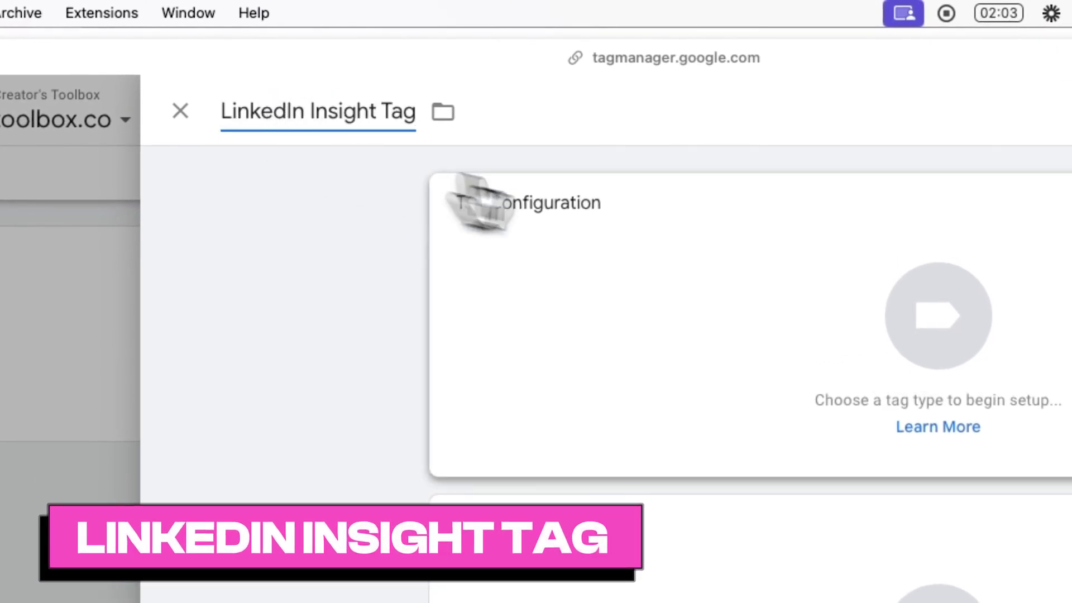
Import the LinkedIn InsightTag 2.0 community template as the tag's type.
{"action": "left_click", "coordinate": [855, 250]}
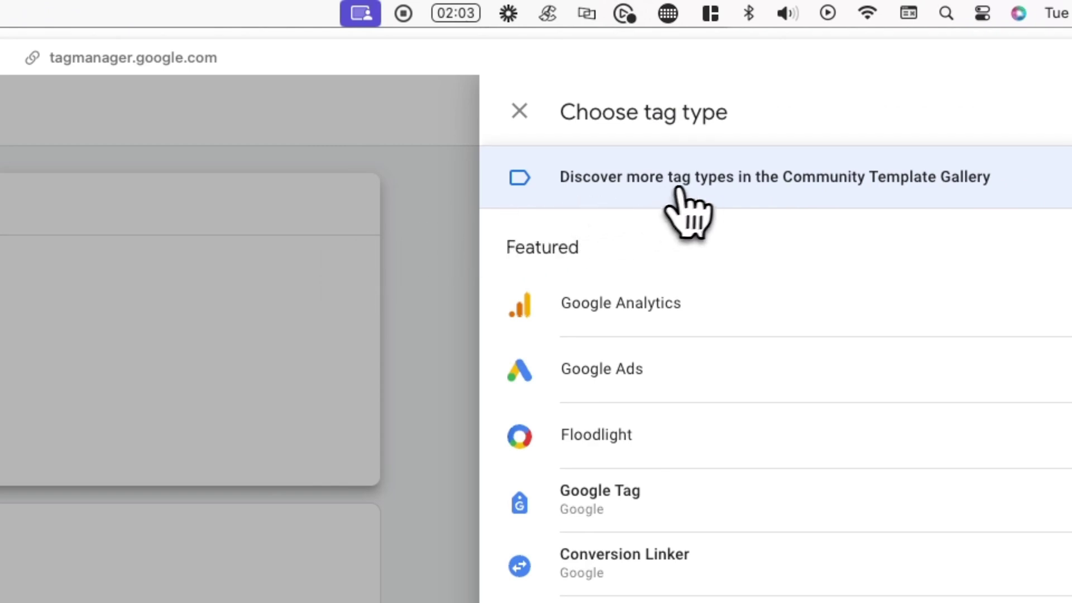
{"action": "left_click", "coordinate": [691, 186]}
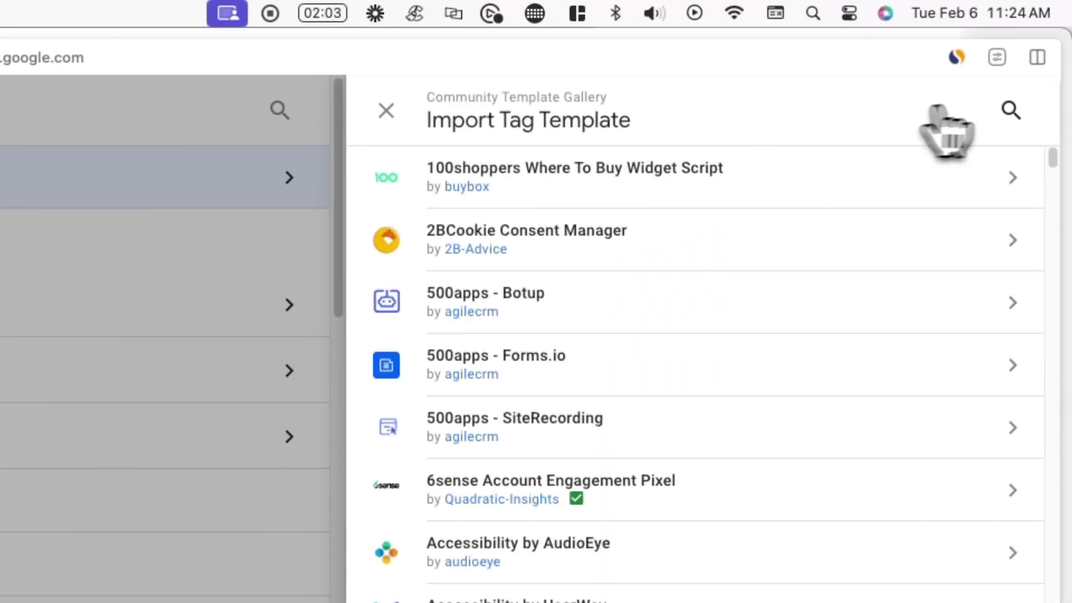
{"action": "left_click", "coordinate": [994, 111]}
{"action": "type", "text": "link"}
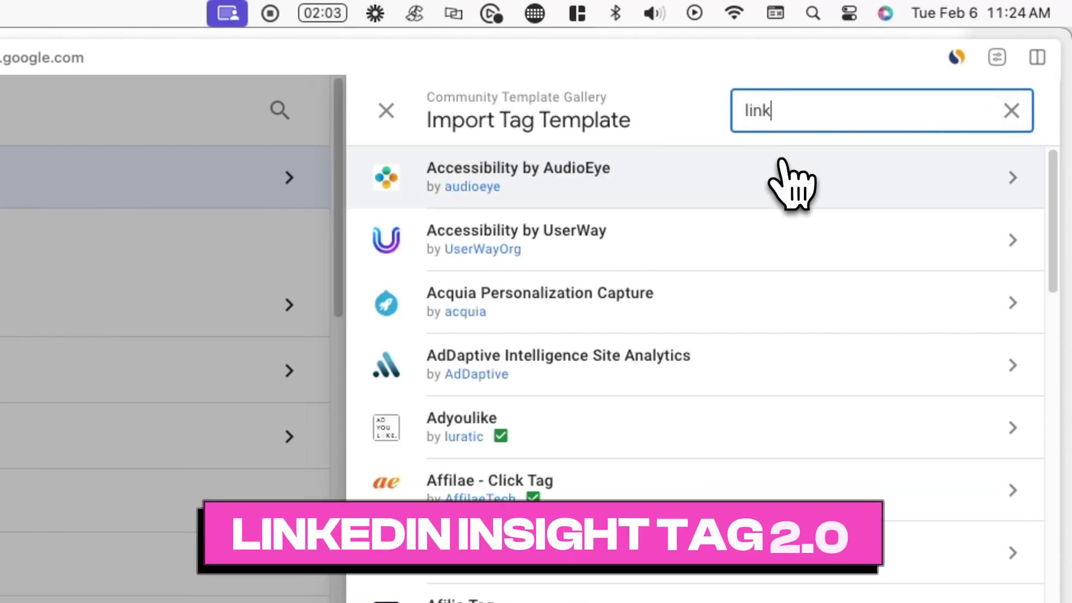
{"action": "type", "text": "edin"}
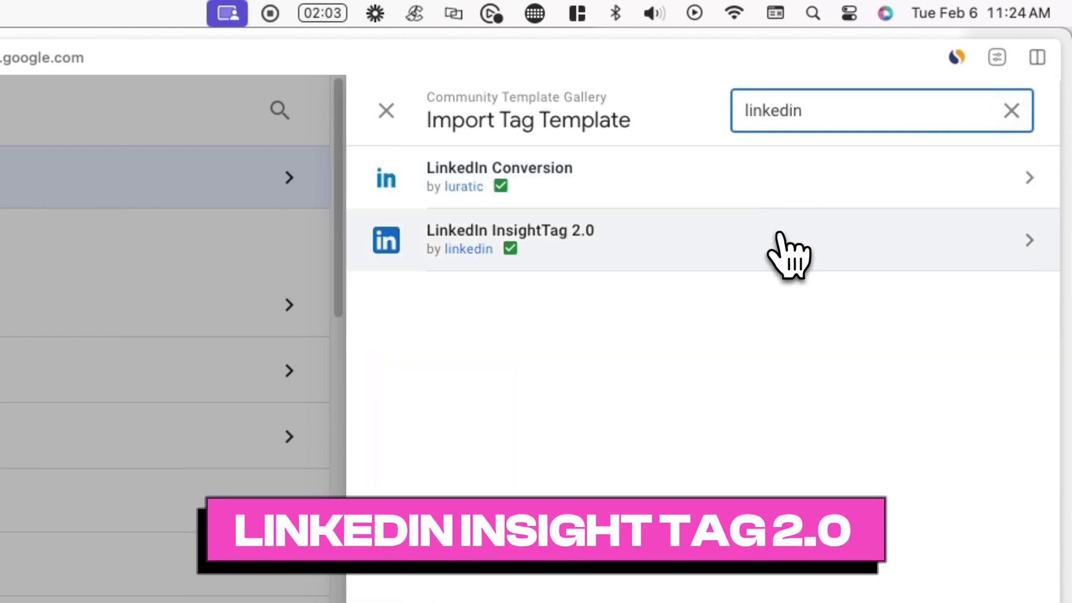
{"action": "left_click", "coordinate": [780, 236]}
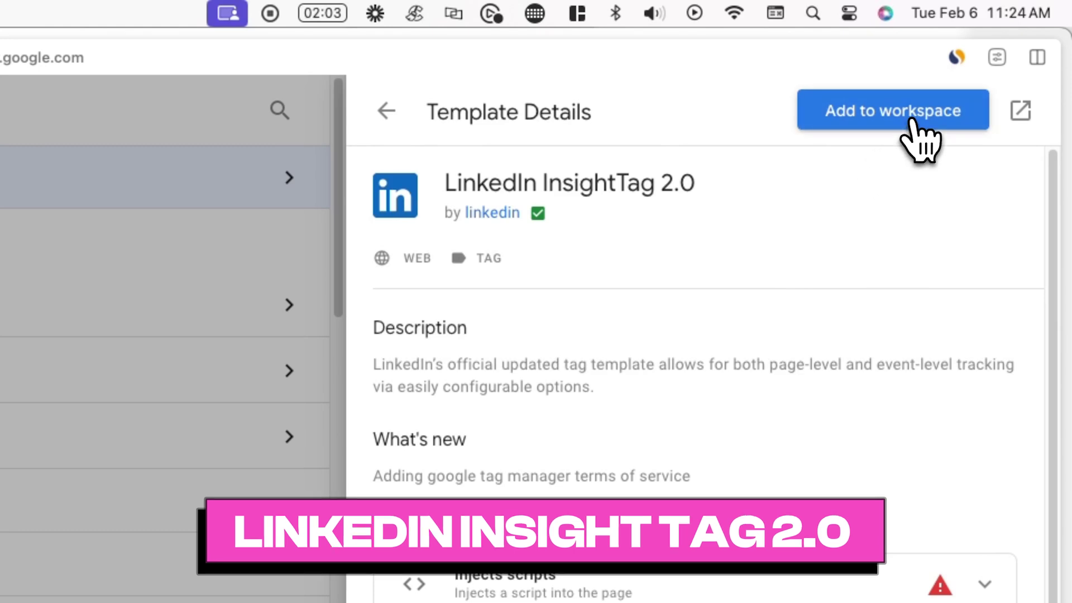
{"action": "left_click", "coordinate": [913, 120]}
{"action": "left_click", "coordinate": [687, 327]}
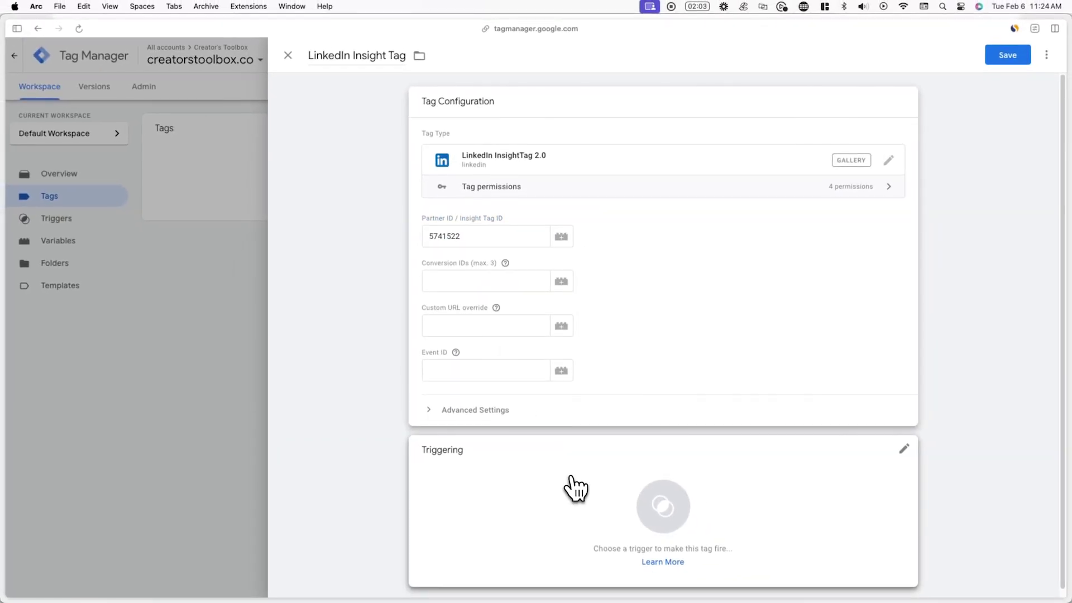
Assign a firing trigger to the LinkedIn Insight Tag with Partner ID 5741522 and save it.
{"action": "left_click", "coordinate": [575, 489]}
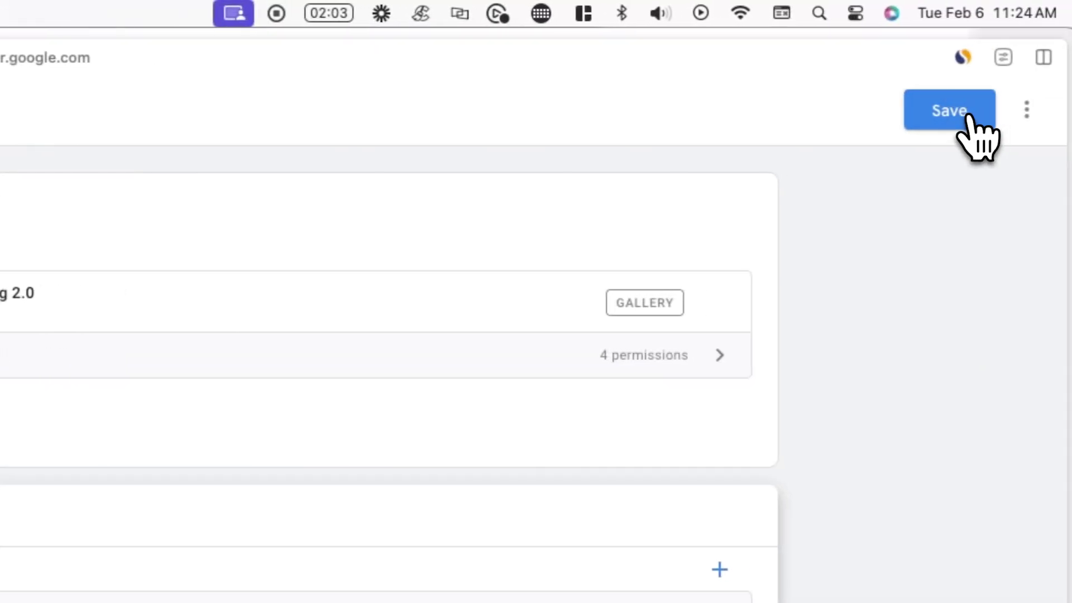
{"action": "left_click", "coordinate": [967, 118]}
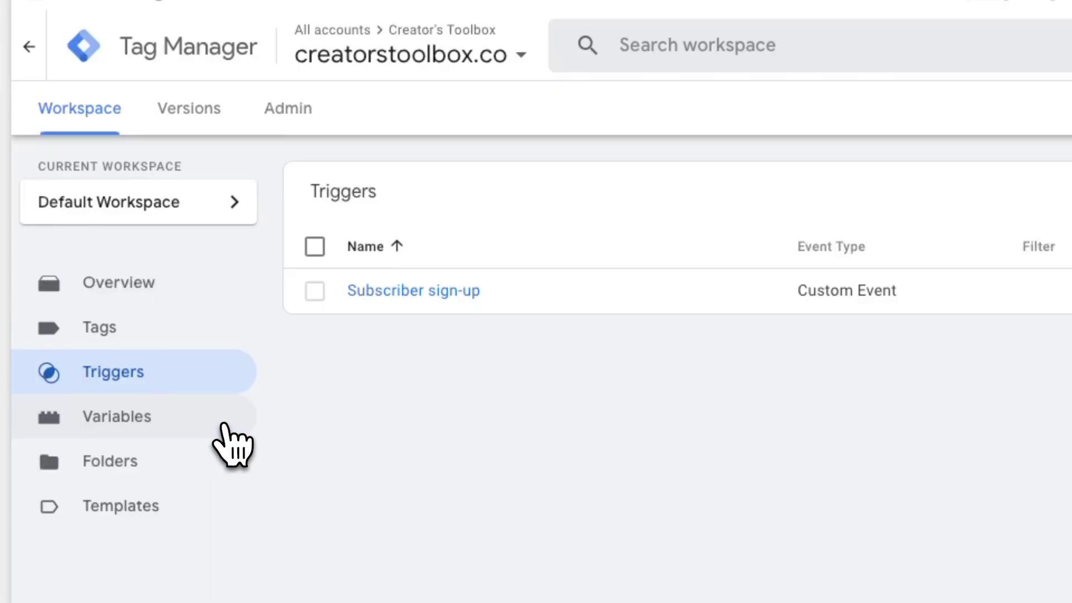
Create a user-defined Constant variable 'id - LinkedIn' with value 5741522.
{"action": "left_click", "coordinate": [231, 445]}
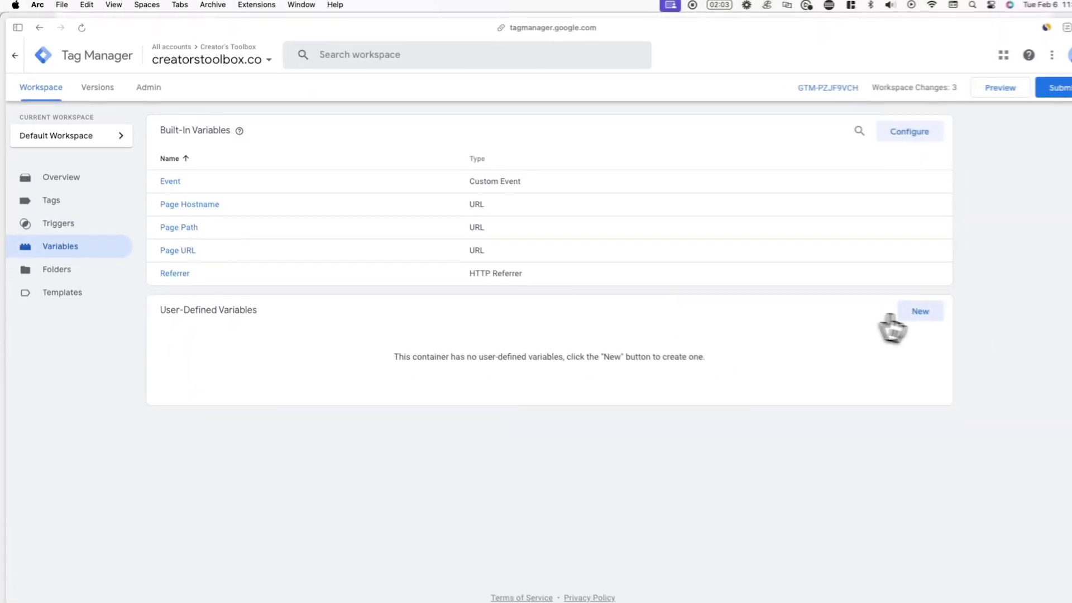
{"action": "left_click", "coordinate": [889, 309]}
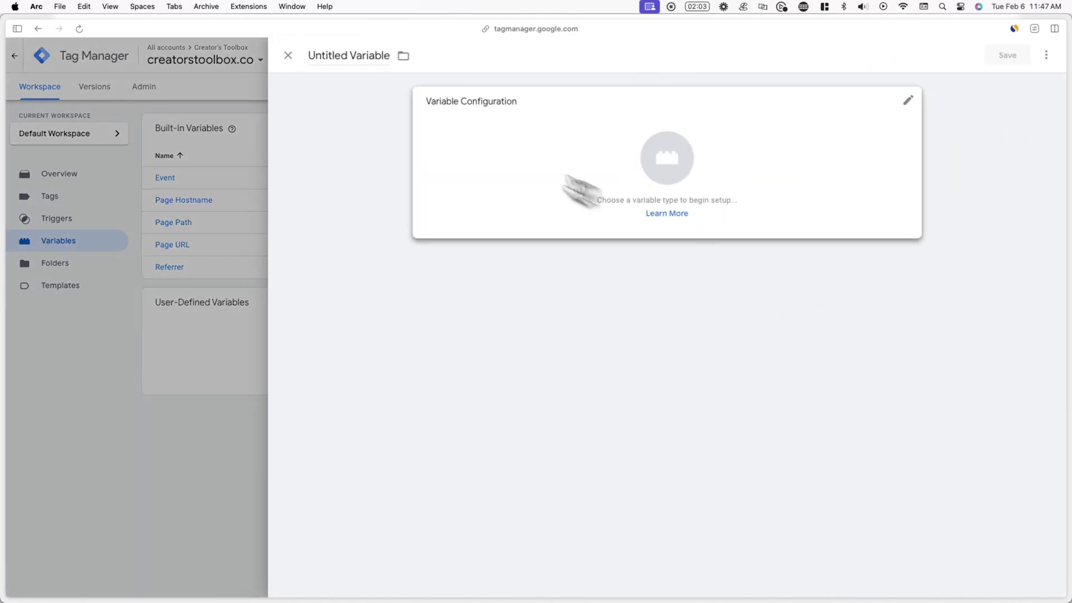
{"action": "left_click", "coordinate": [350, 60]}
{"action": "type", "text": "id - LinkedIn"}
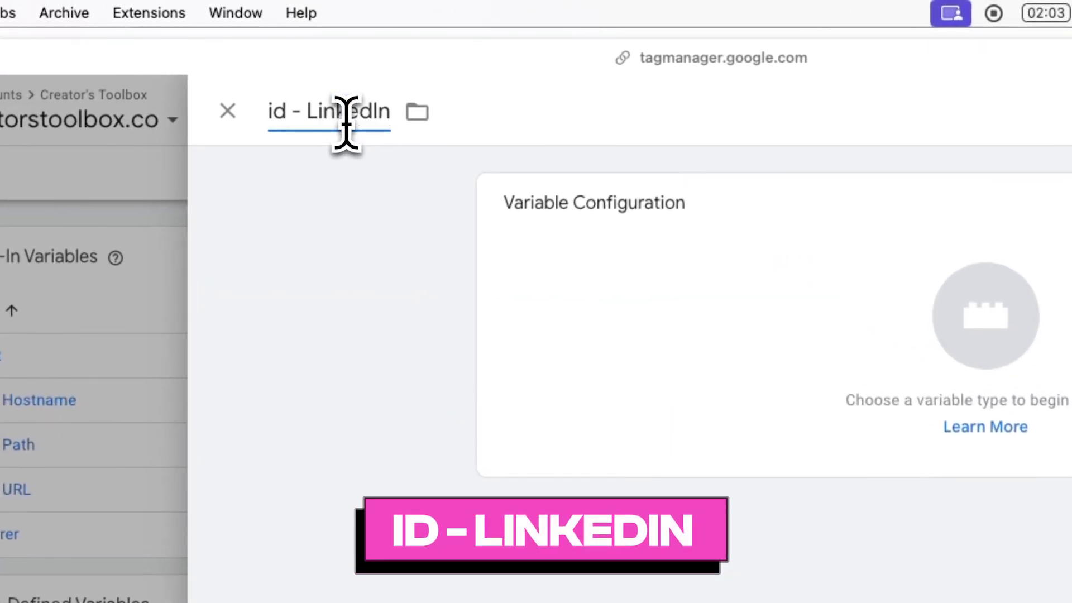
{"action": "left_click", "coordinate": [722, 251]}
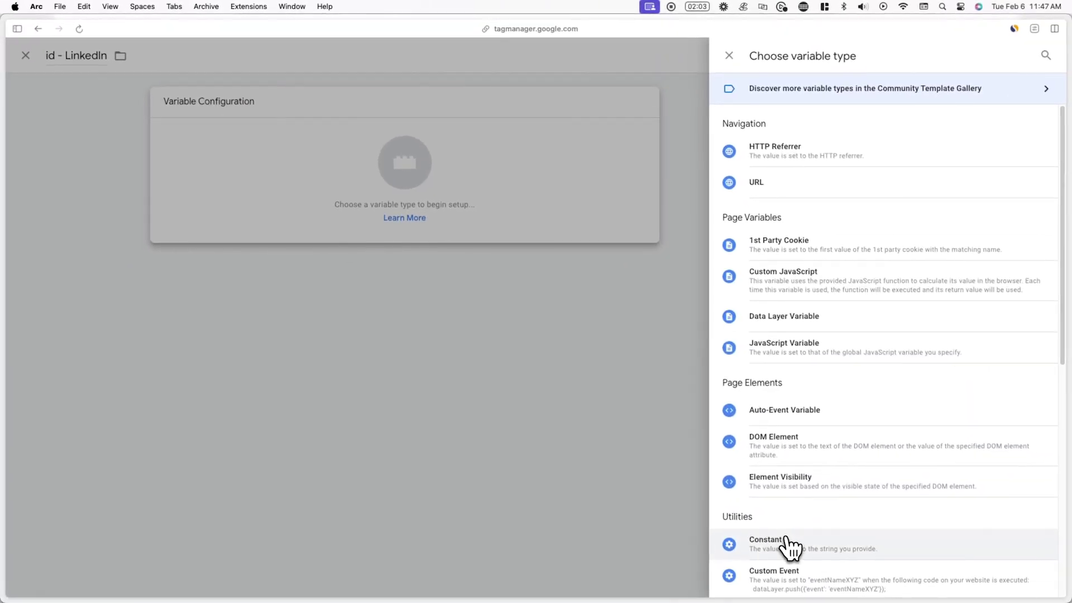
{"action": "left_click", "coordinate": [788, 544]}
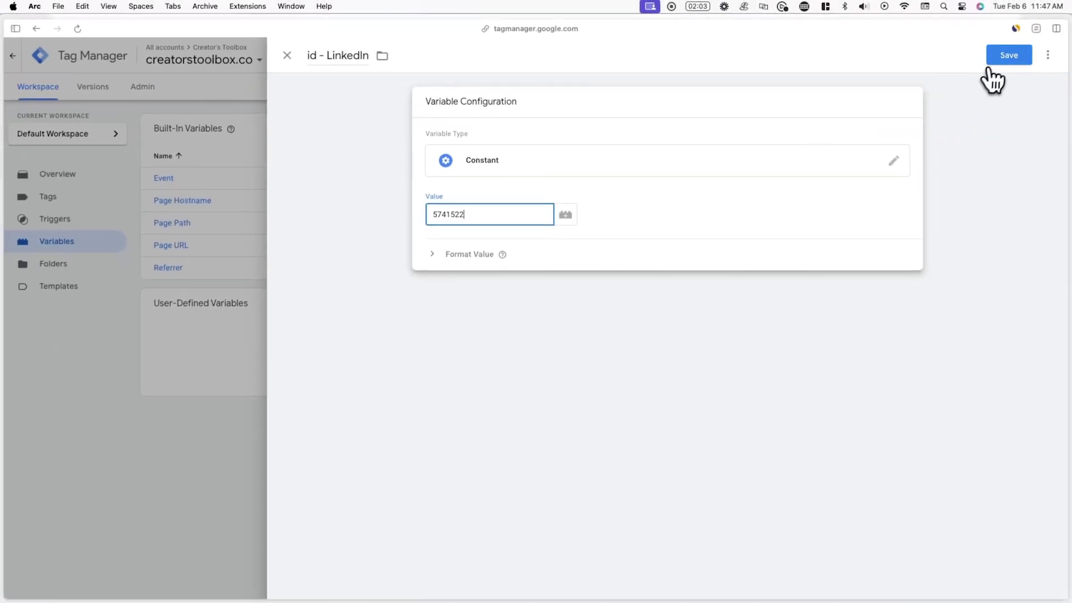
{"action": "left_click", "coordinate": [999, 71]}
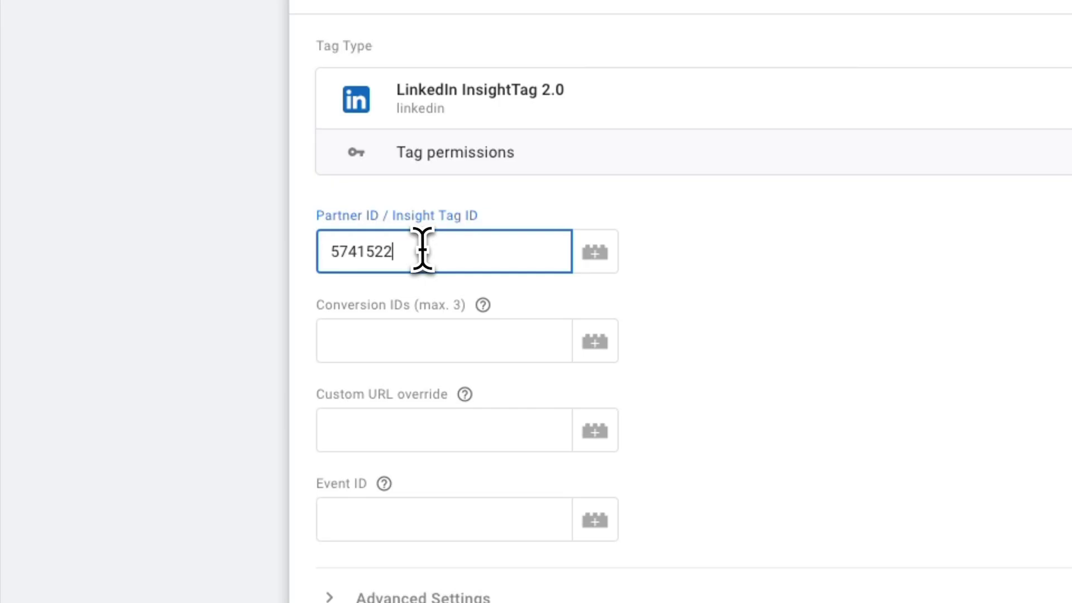
Replace the tag's raw Partner ID 5741522 with the {{id - LinkedIn}} variable.
{"action": "left_click_drag", "start_coordinate": [425, 247], "coordinate": [303, 239]}
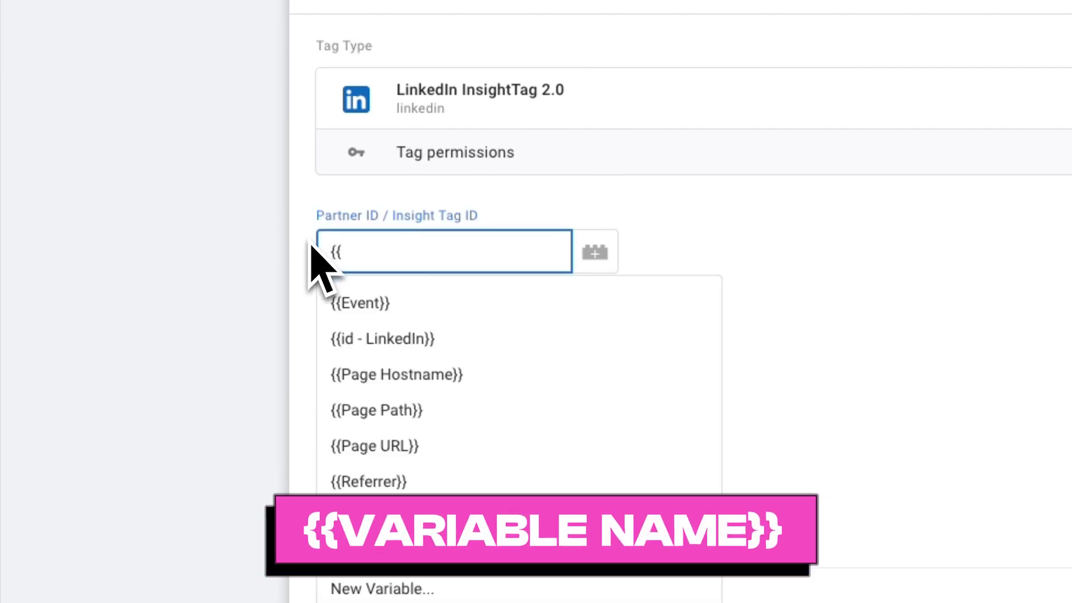
{"action": "type", "text": "{{id"}
{"action": "left_click", "coordinate": [363, 302]}
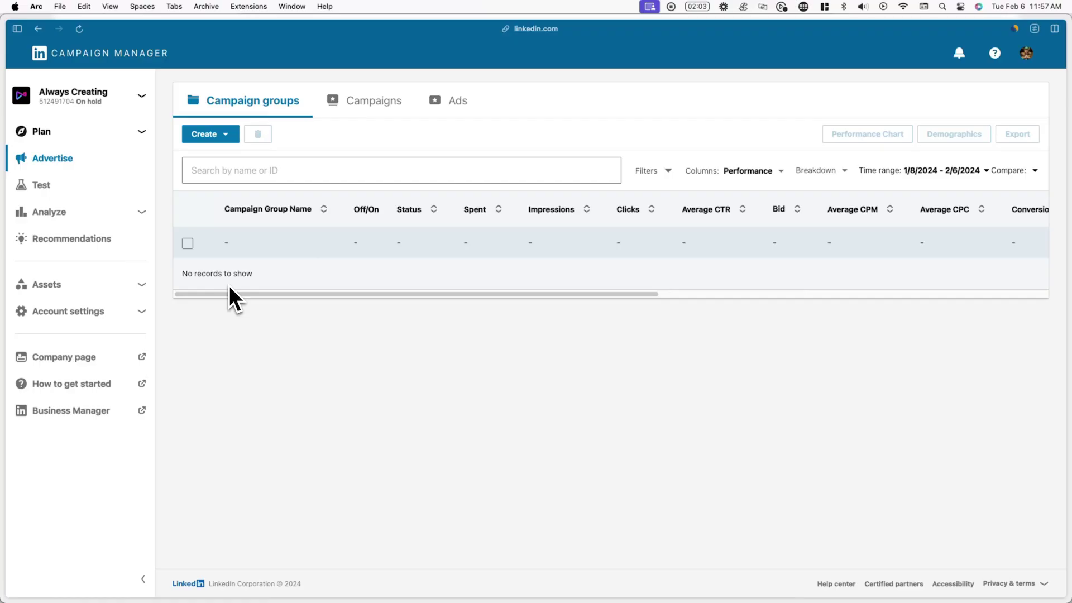
Start a new Insight Tag conversion from Conversion tracking.
{"action": "left_click", "coordinate": [141, 212]}
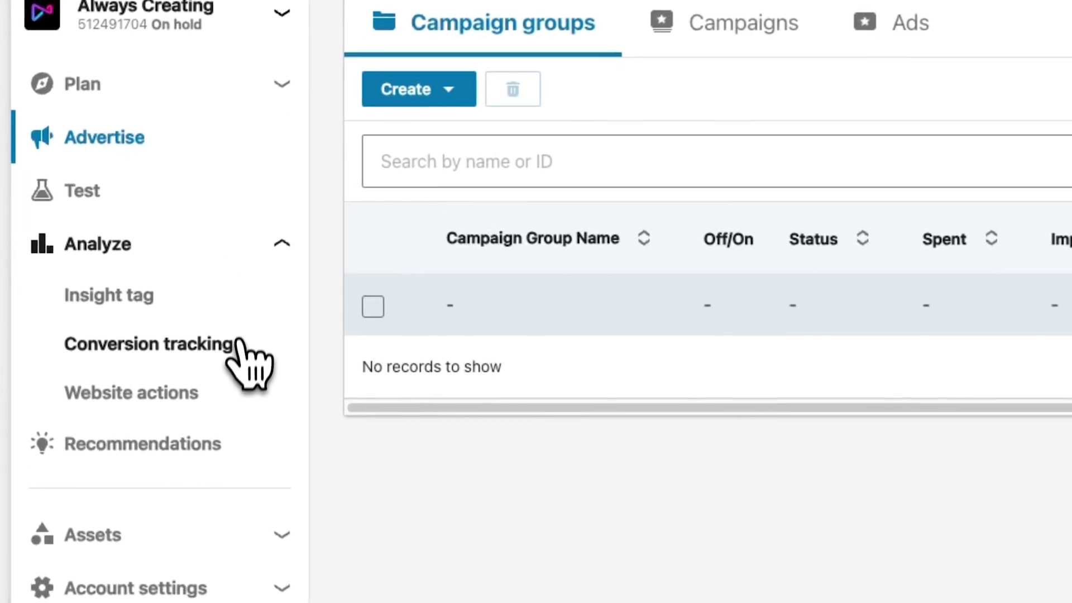
{"action": "left_click", "coordinate": [240, 350]}
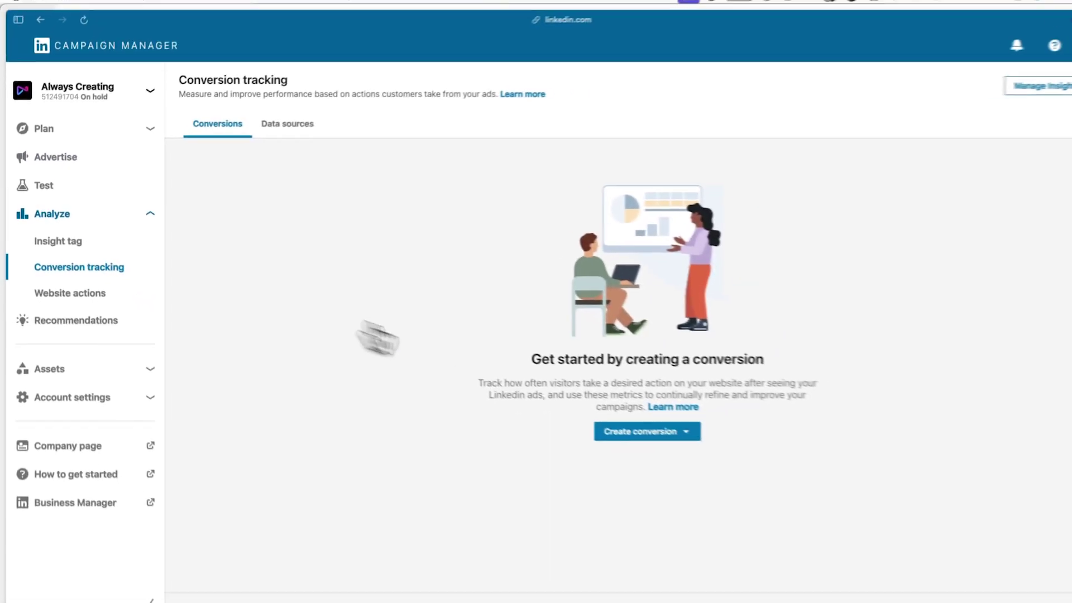
{"action": "left_click", "coordinate": [639, 434]}
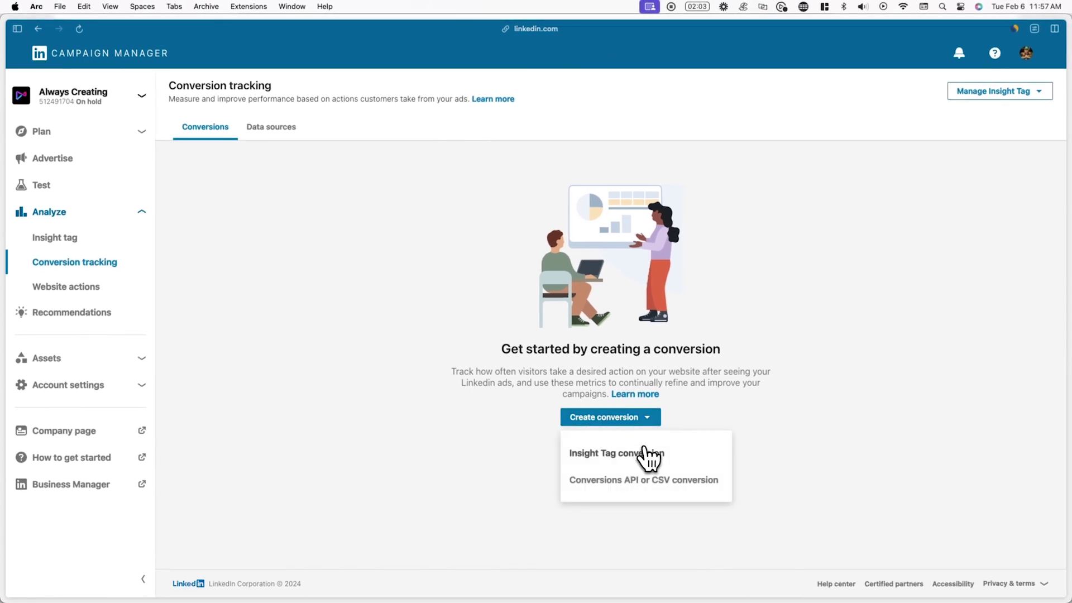
{"action": "left_click", "coordinate": [648, 457]}
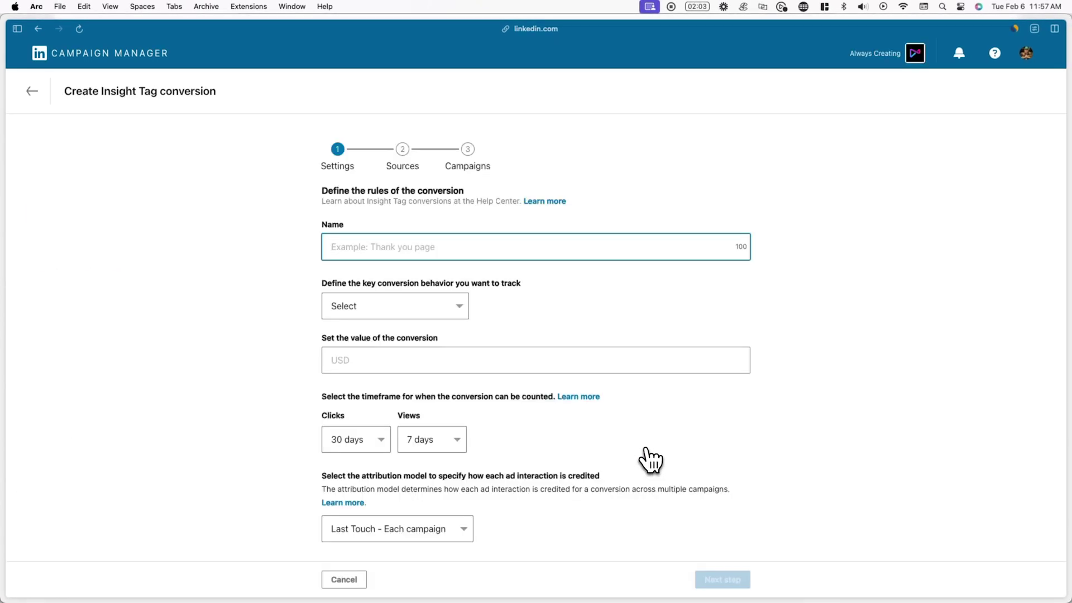
Name the conversion Subscribe, with Subscribe behaviour and a $0.00 value.
{"action": "type", "text": "Subscribe"}
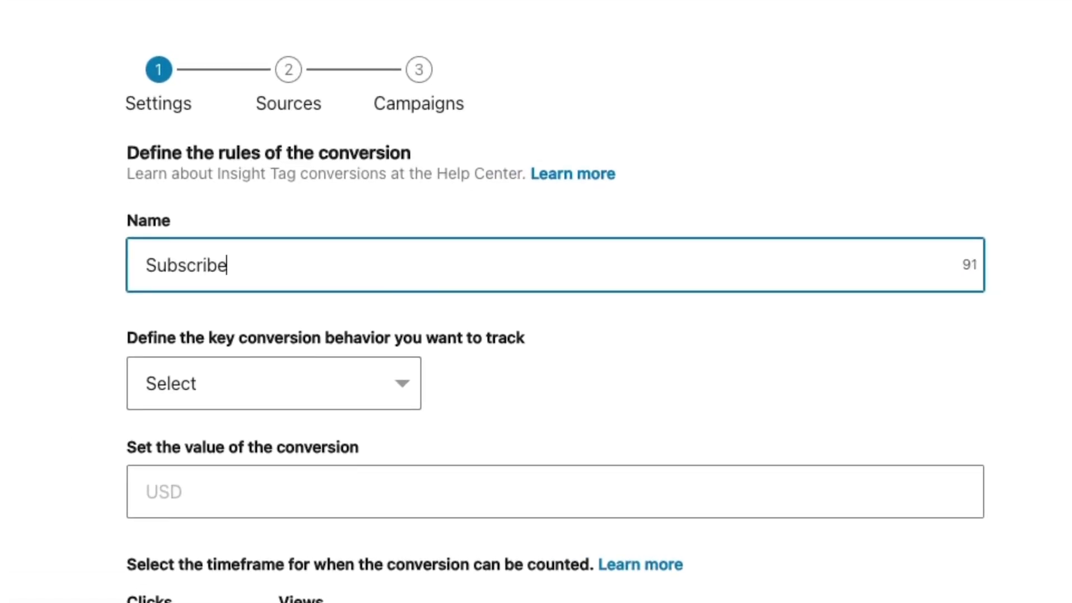
{"action": "left_click", "coordinate": [337, 403]}
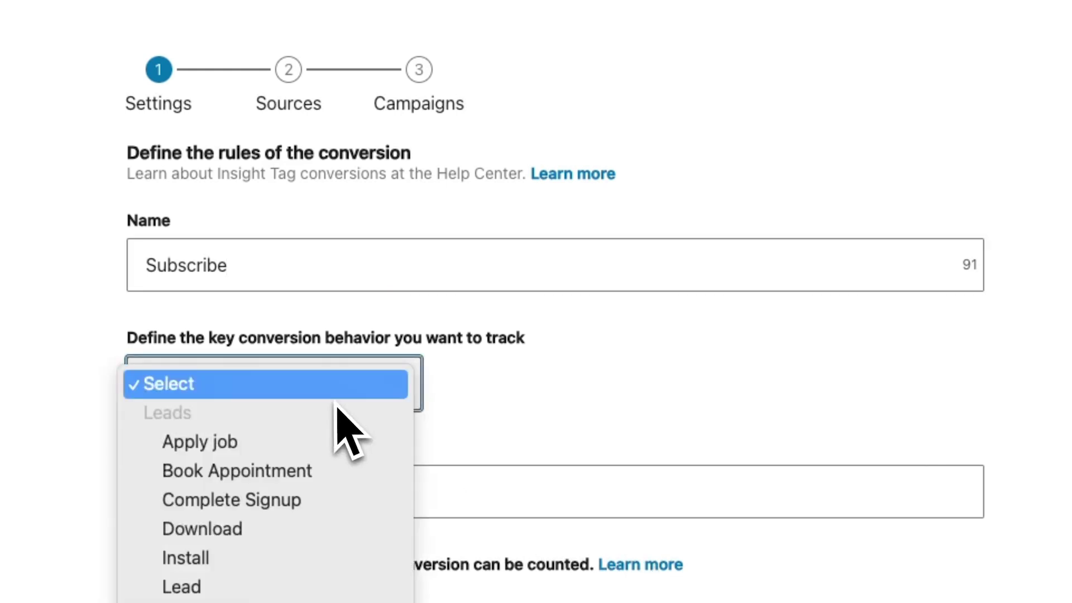
{"action": "scroll", "coordinate": [553, 519], "scroll_direction": "down", "scroll_amount": 10}
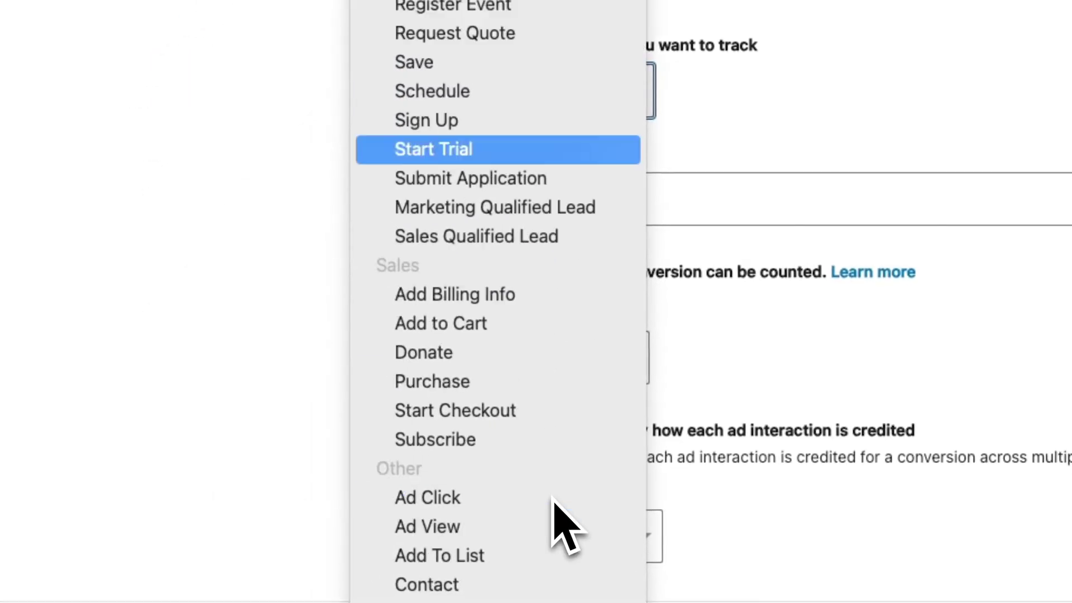
{"action": "left_click", "coordinate": [513, 282]}
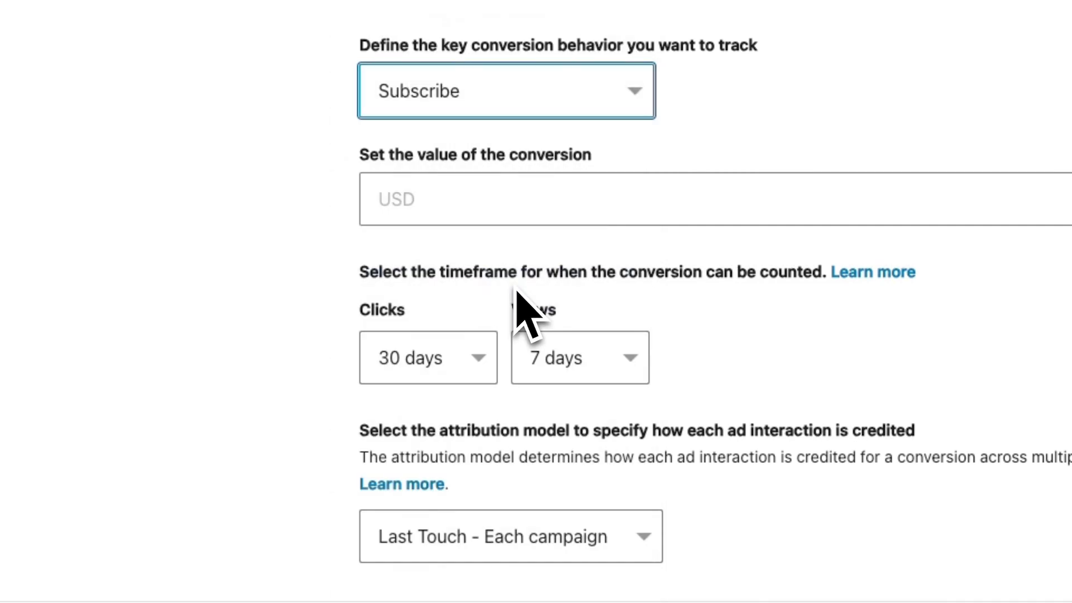
{"action": "left_click", "coordinate": [522, 222]}
{"action": "type", "text": "0"}
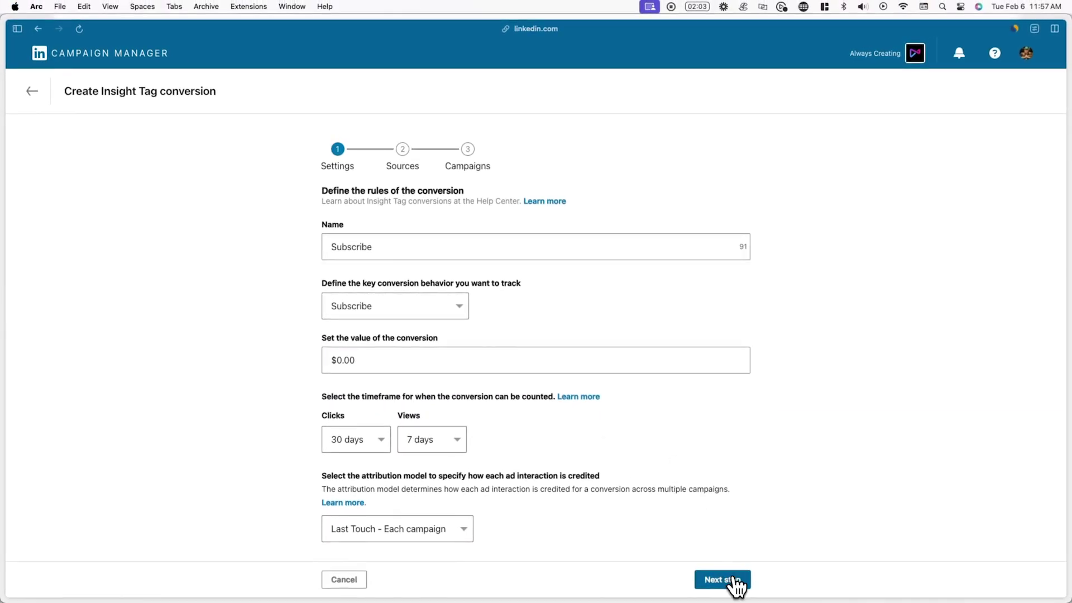
Set the Subscribe conversion's source to Tag manager with event-specific tracking.
{"action": "left_click", "coordinate": [734, 580]}
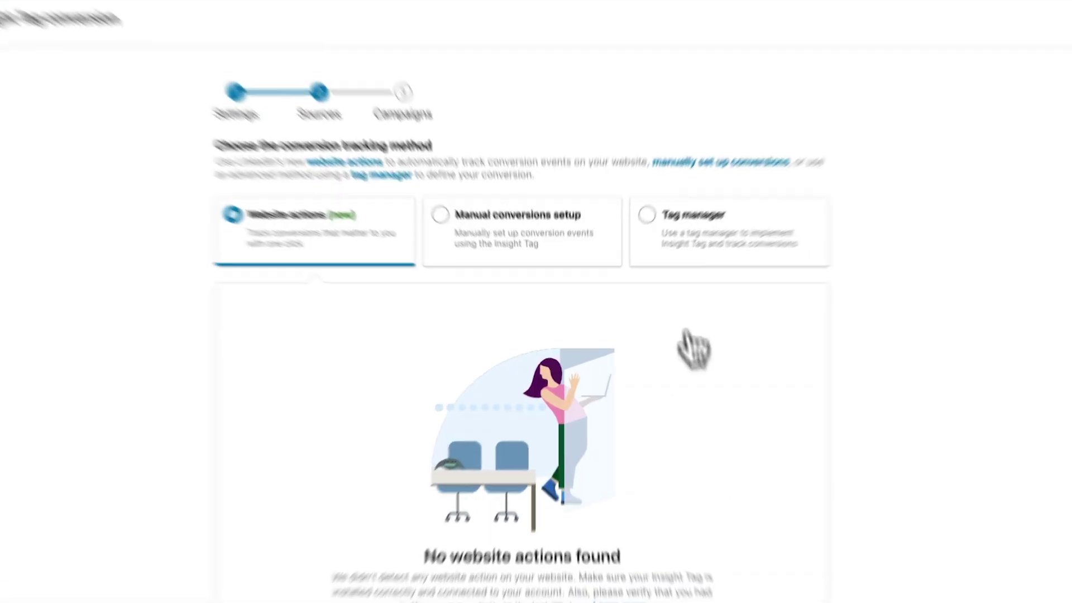
{"action": "left_click", "coordinate": [629, 245]}
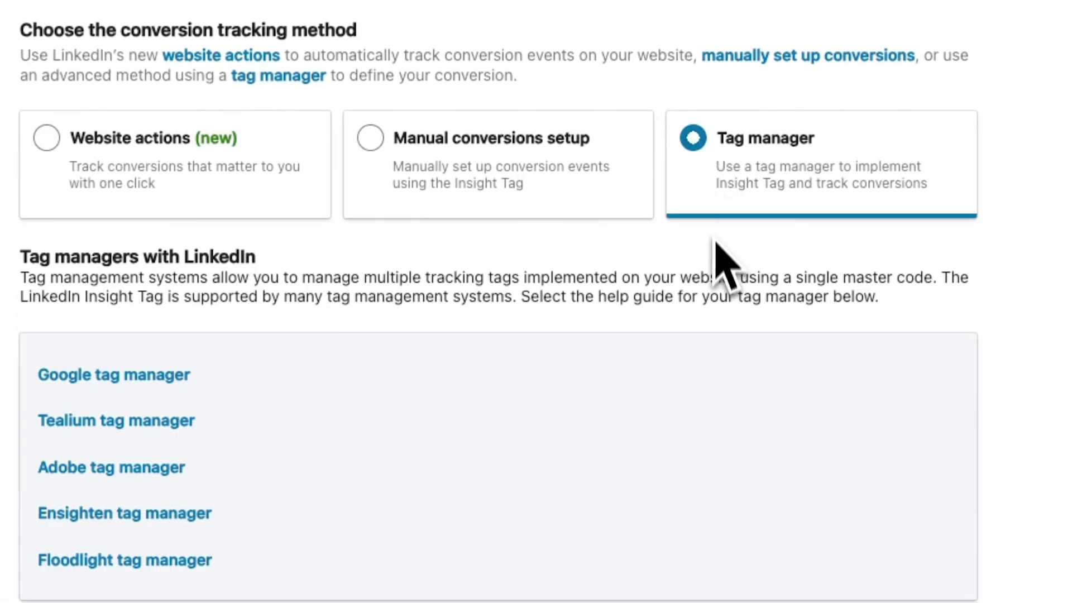
{"action": "scroll", "coordinate": [444, 422], "scroll_direction": "down", "scroll_amount": 3}
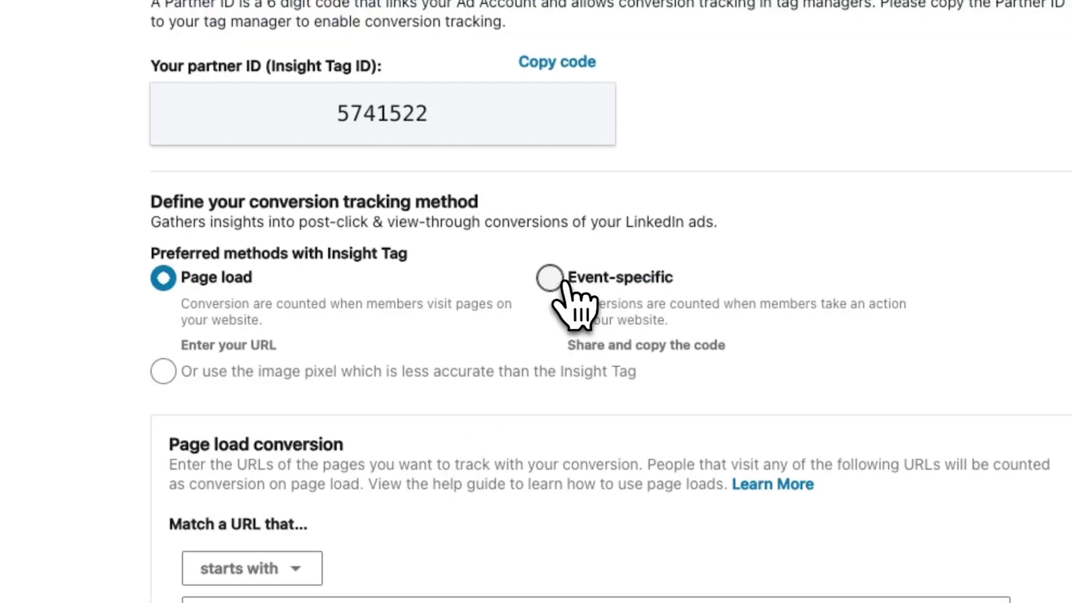
{"action": "left_click", "coordinate": [564, 282]}
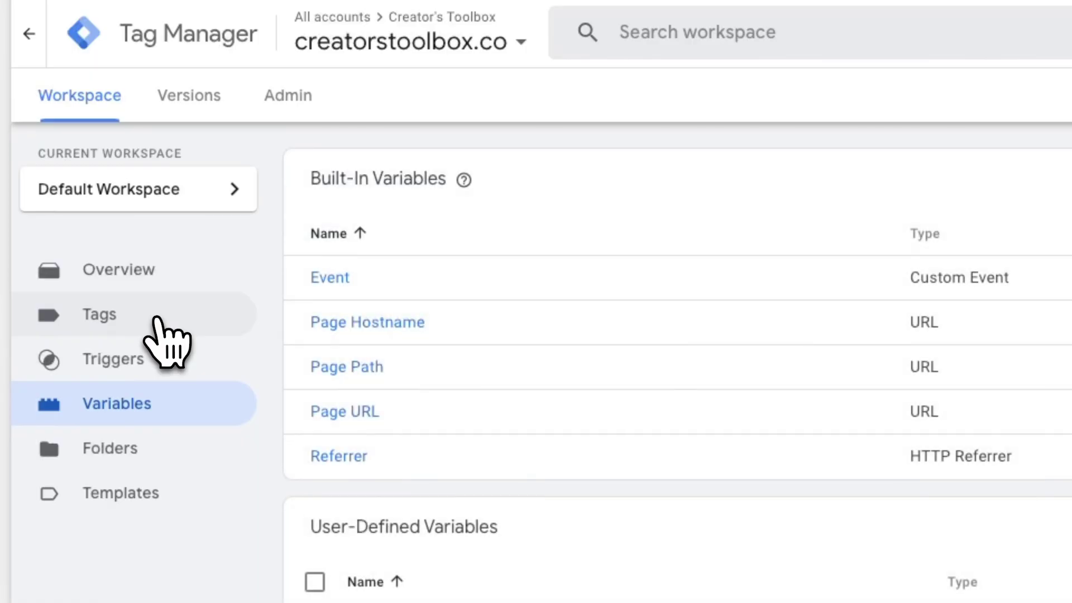
Create a new tag named 'LinkedIn Event - Subscribe'.
{"action": "left_click", "coordinate": [157, 317]}
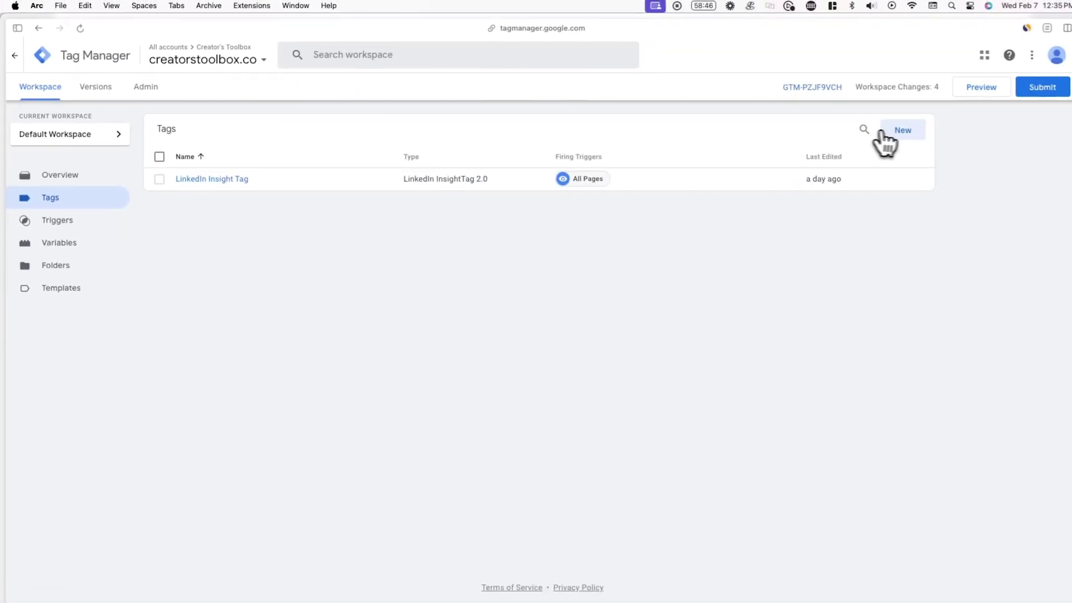
{"action": "left_click", "coordinate": [883, 134]}
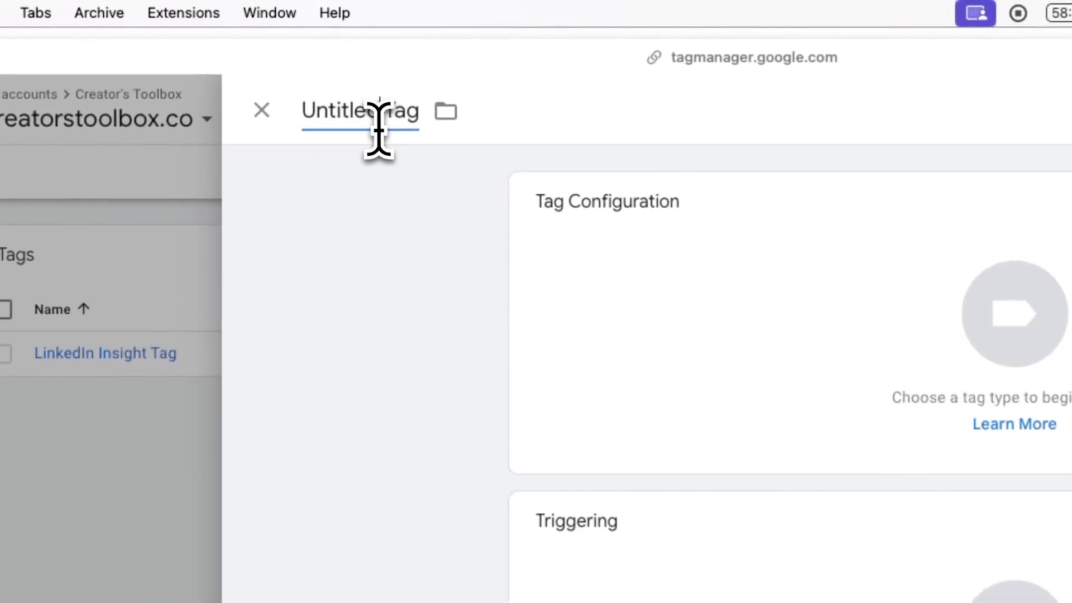
{"action": "left_click", "coordinate": [347, 67]}
{"action": "type", "text": "Linked"}
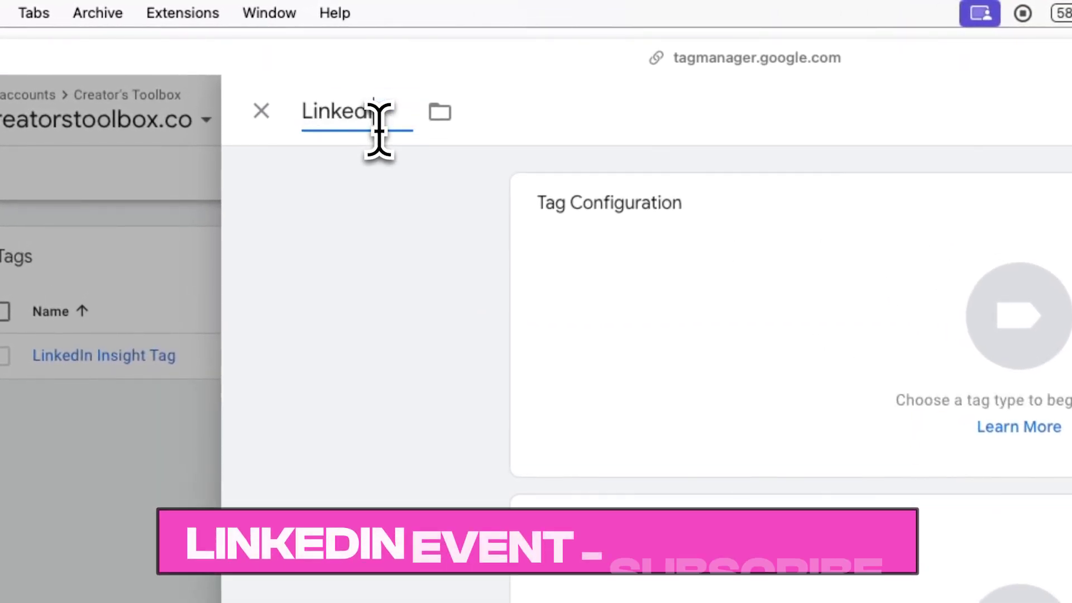
{"action": "type", "text": "In Ev"}
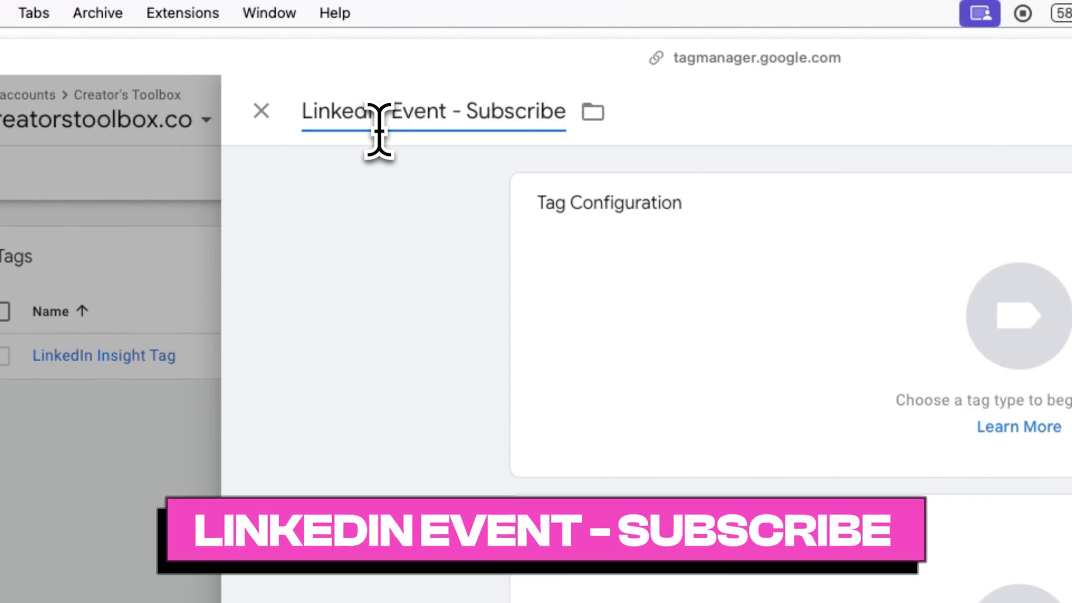
{"action": "type", "text": "ent - Subscribe"}
Make it a LinkedIn InsightTag 2.0 tag with {{id - LinkedIn}} as the Partner ID.
{"action": "left_click", "coordinate": [594, 245]}
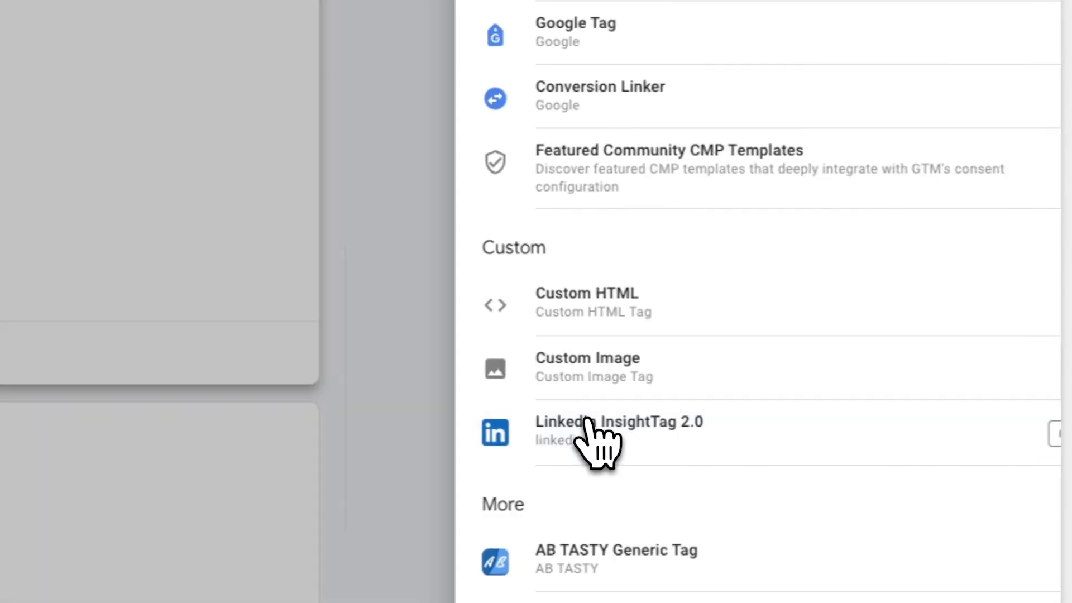
{"action": "left_click", "coordinate": [587, 430]}
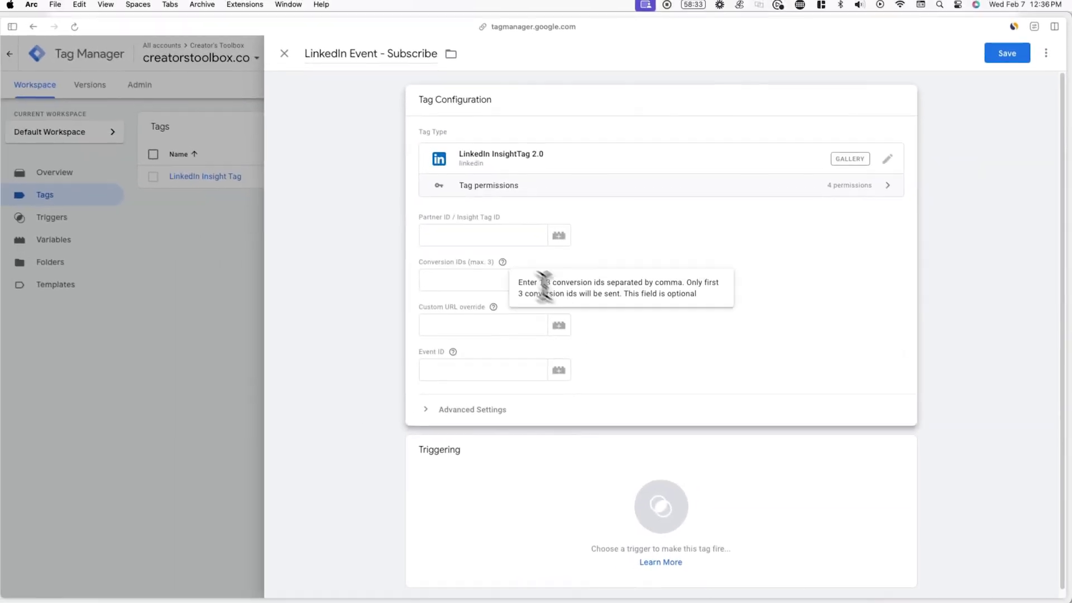
{"action": "left_click", "coordinate": [493, 237]}
{"action": "type", "text": "{{"}
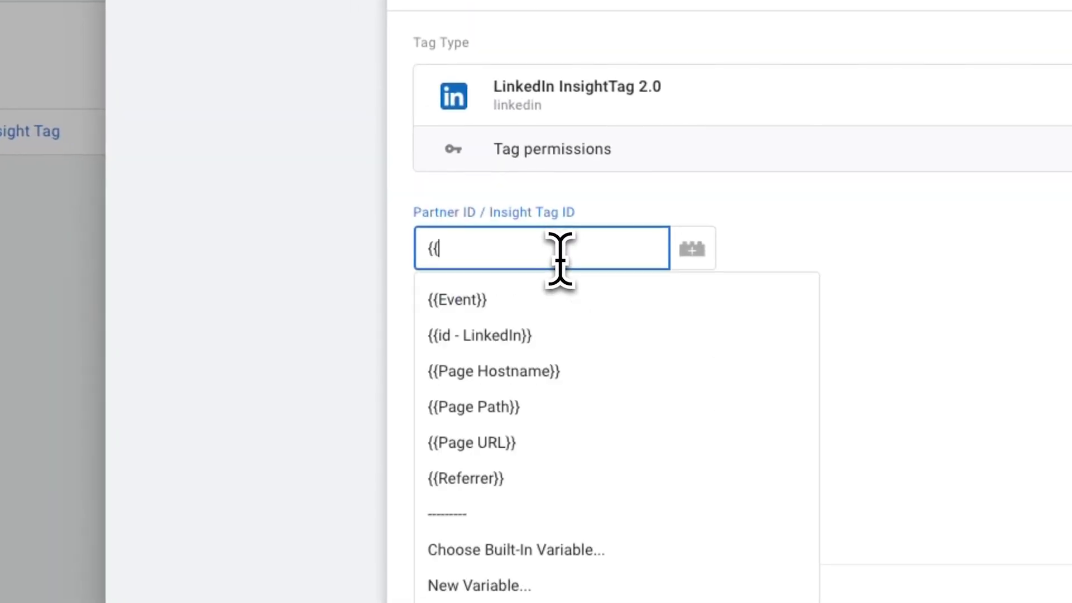
{"action": "left_click", "coordinate": [566, 332]}
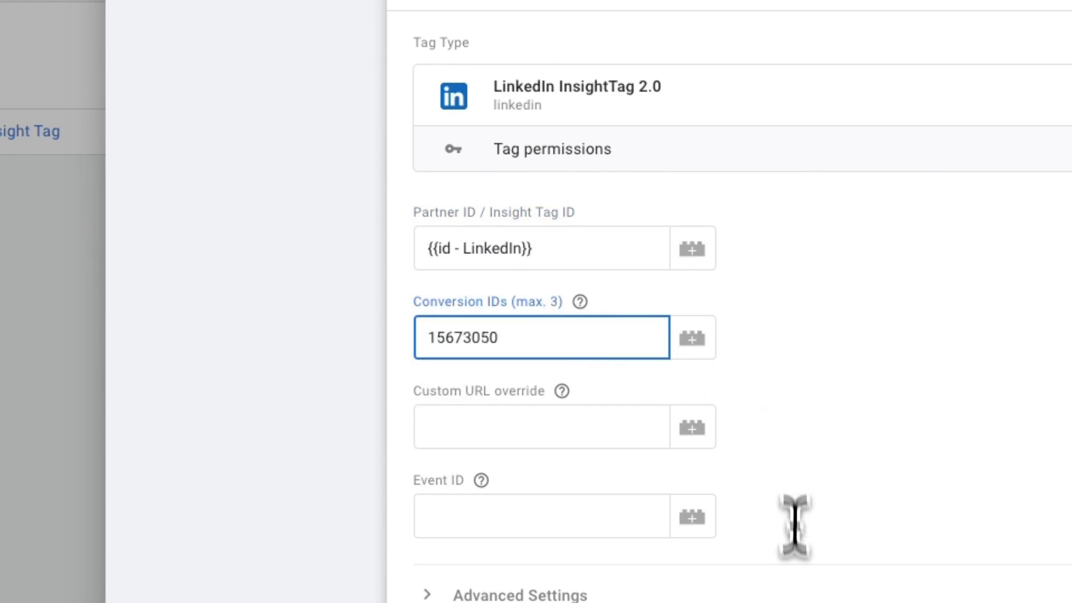
Set the LinkedIn Event - Subscribe tag to fire on Subscriber sign-up and save it.
{"action": "left_click", "coordinate": [634, 535]}
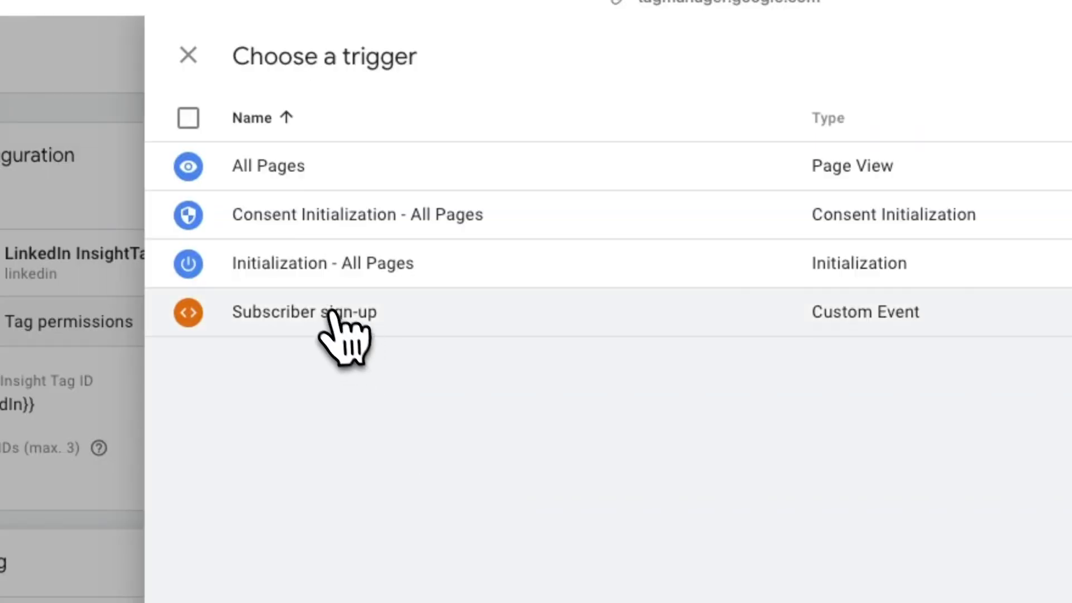
{"action": "left_click", "coordinate": [329, 312]}
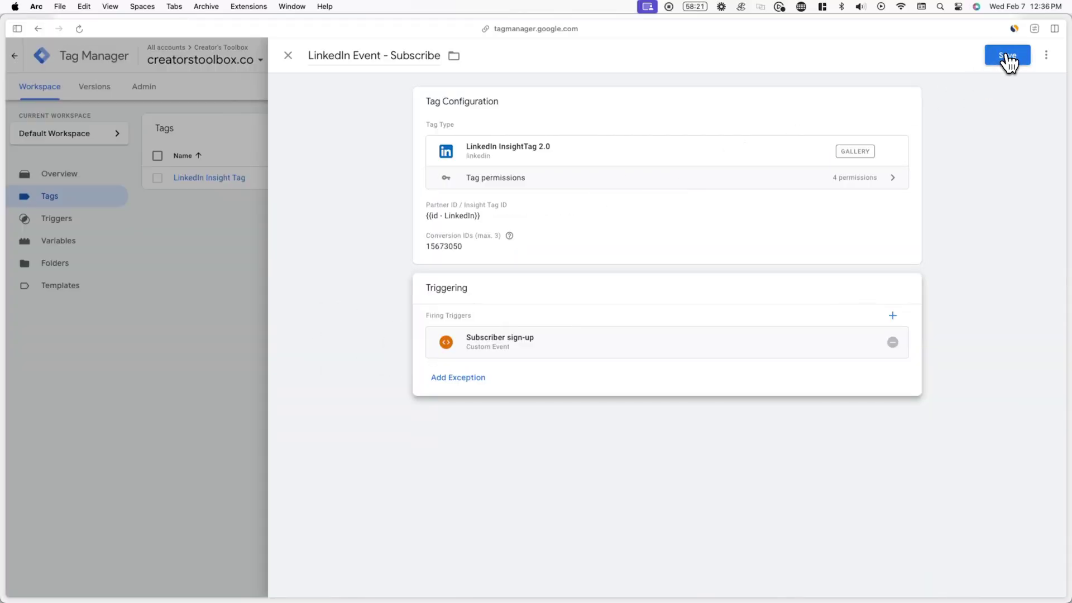
{"action": "left_click", "coordinate": [1006, 56]}
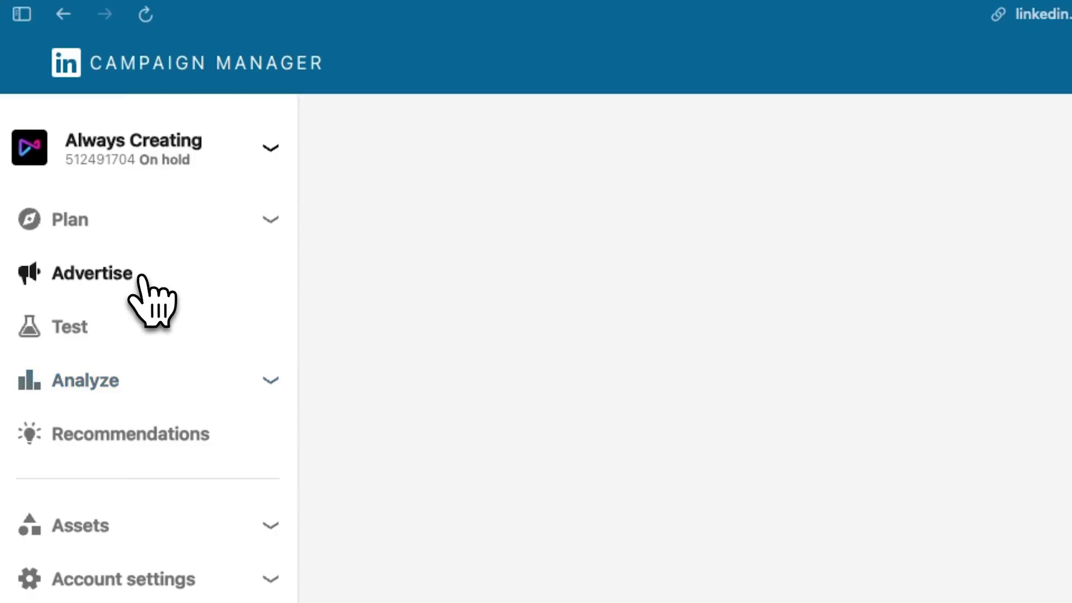
Start a new LinkedIn campaign and begin naming its campaign group Test Ad.
{"action": "left_click", "coordinate": [370, 240]}
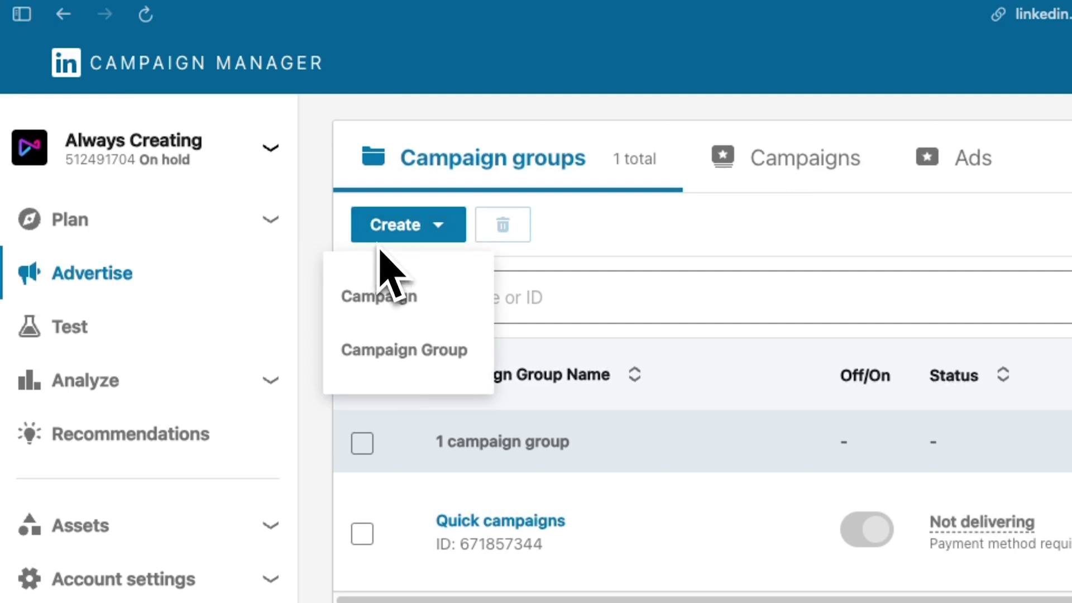
{"action": "left_click", "coordinate": [378, 304]}
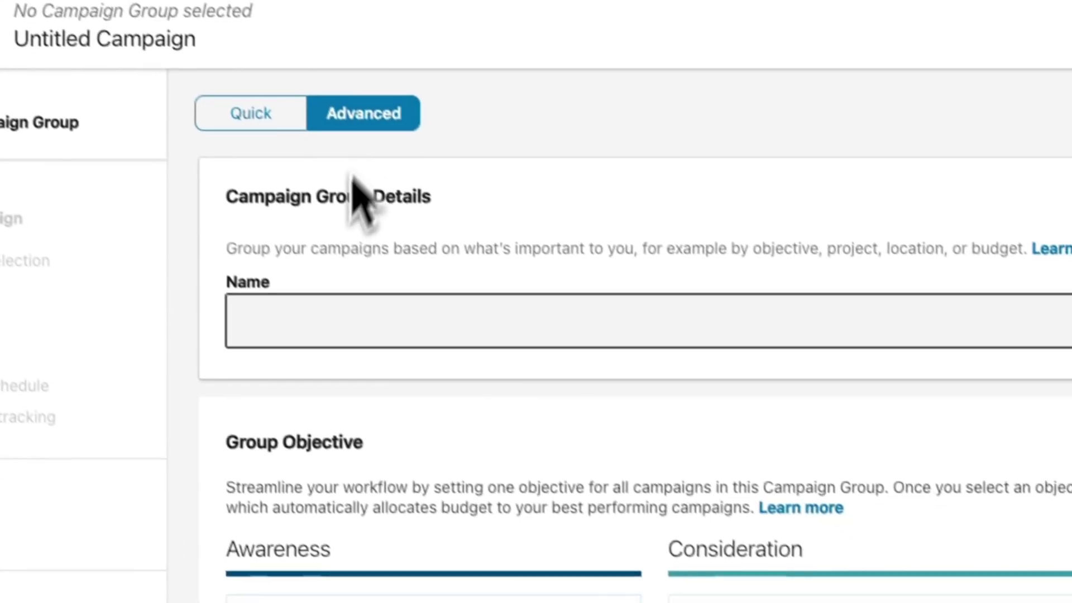
{"action": "left_click", "coordinate": [465, 433]}
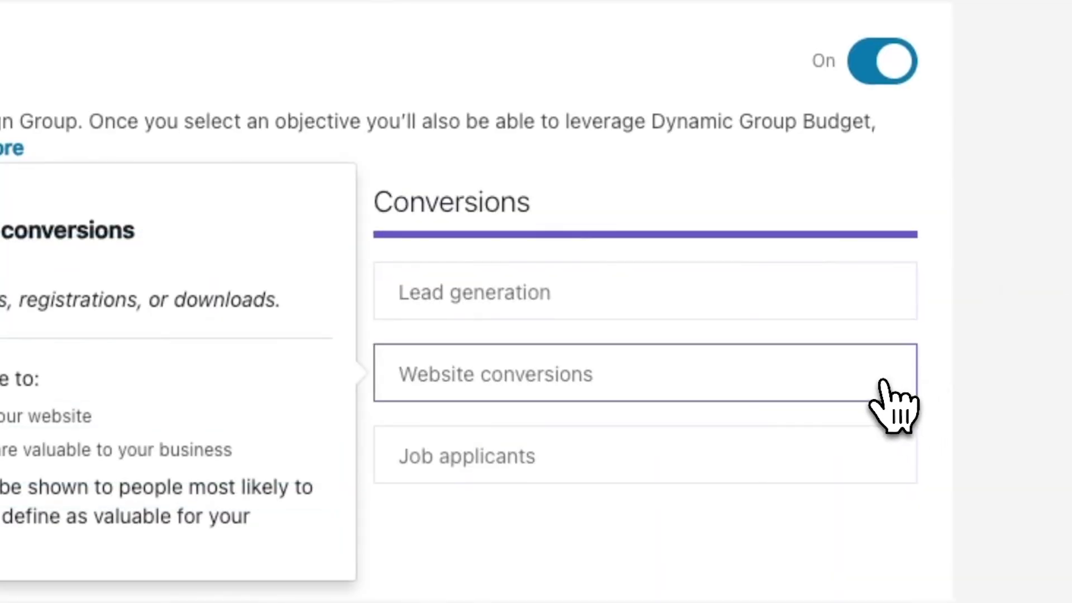
Give the Test Ad group the Website conversions objective, save it, and scroll to Conversion tracking.
{"action": "left_click", "coordinate": [882, 384]}
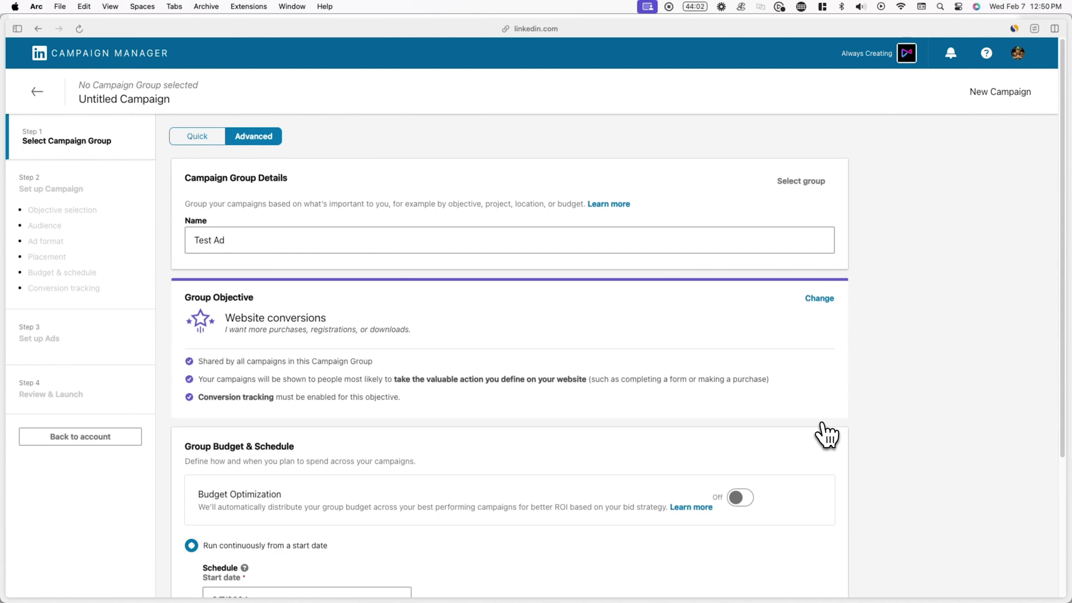
{"action": "scroll", "coordinate": [726, 424], "scroll_direction": "down", "scroll_amount": 5}
{"action": "left_click", "coordinate": [835, 547]}
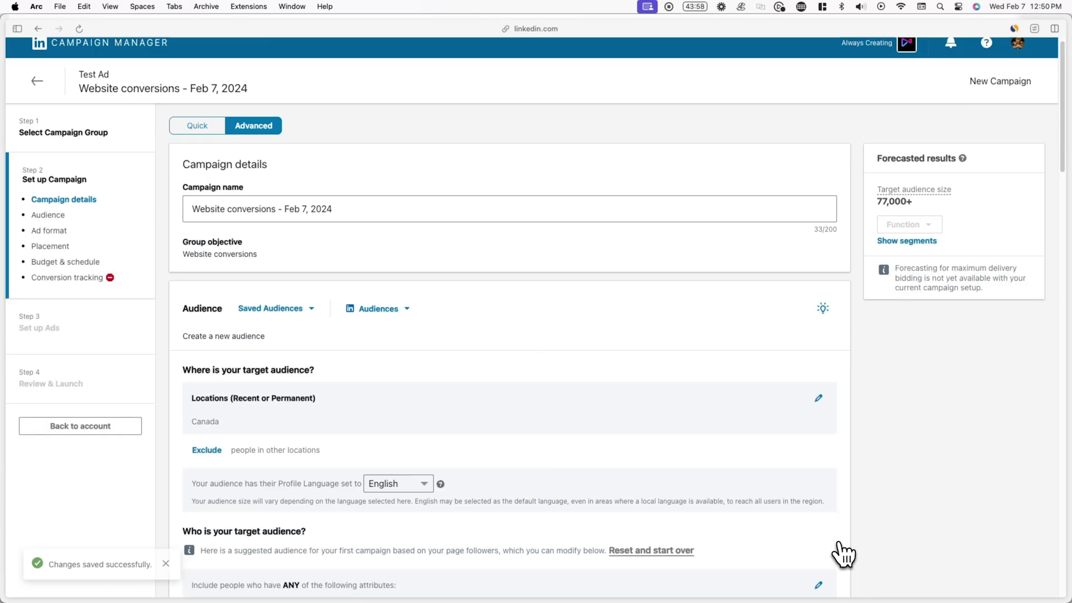
{"action": "scroll", "coordinate": [380, 457], "scroll_direction": "down", "scroll_amount": 15}
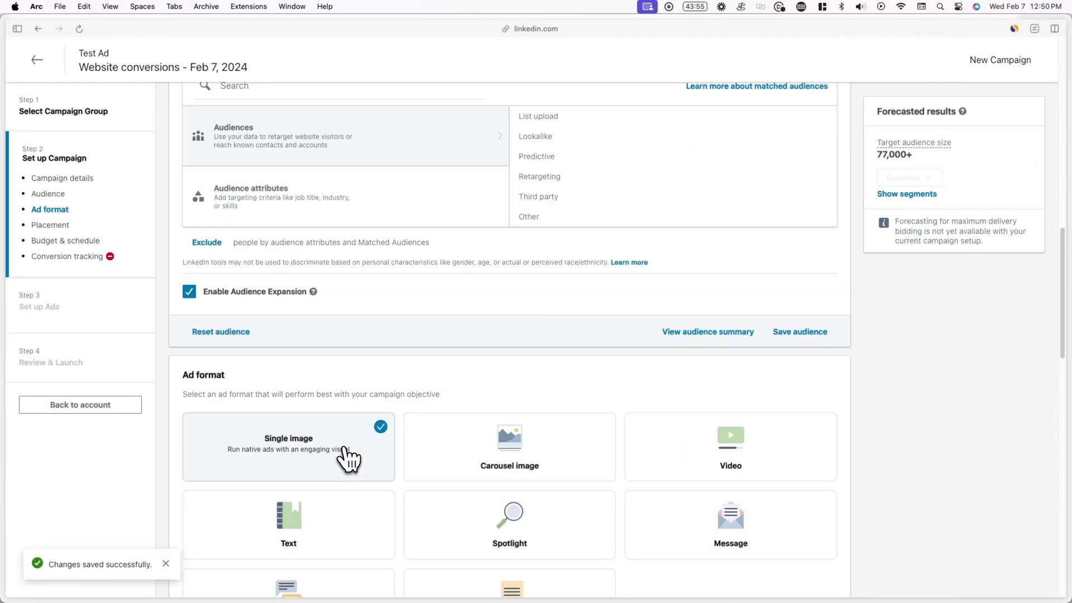
{"action": "scroll", "coordinate": [347, 459], "scroll_direction": "down", "scroll_amount": 12}
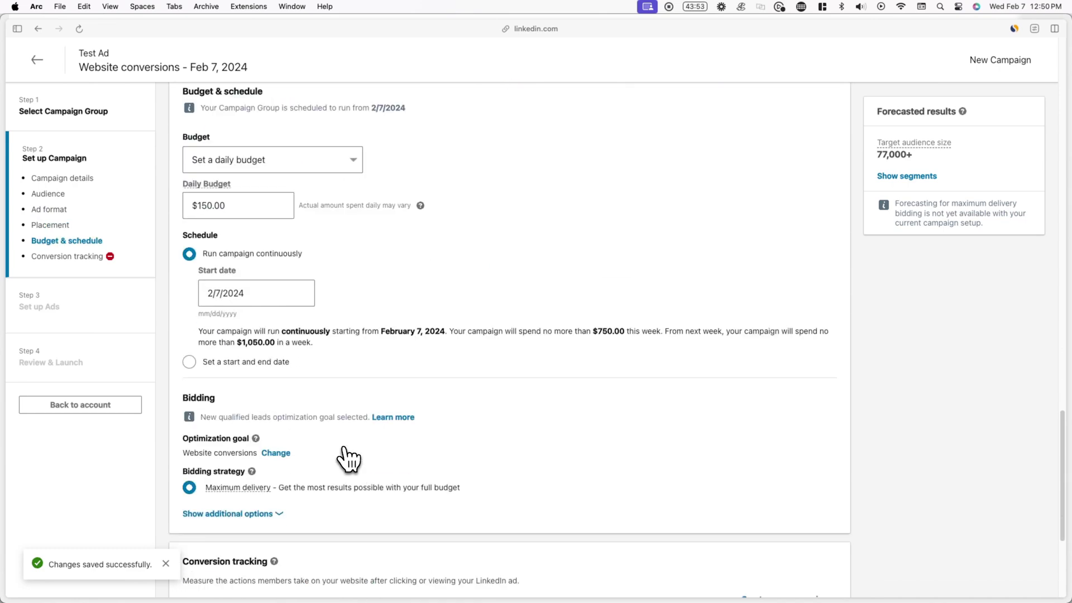
{"action": "scroll", "coordinate": [349, 459], "scroll_direction": "down", "scroll_amount": 3}
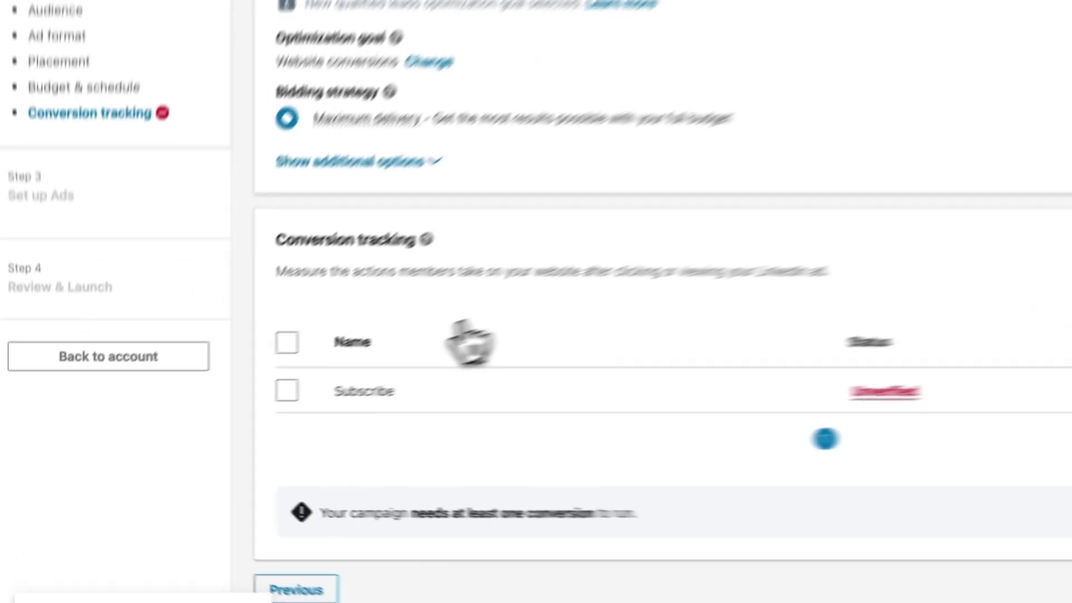